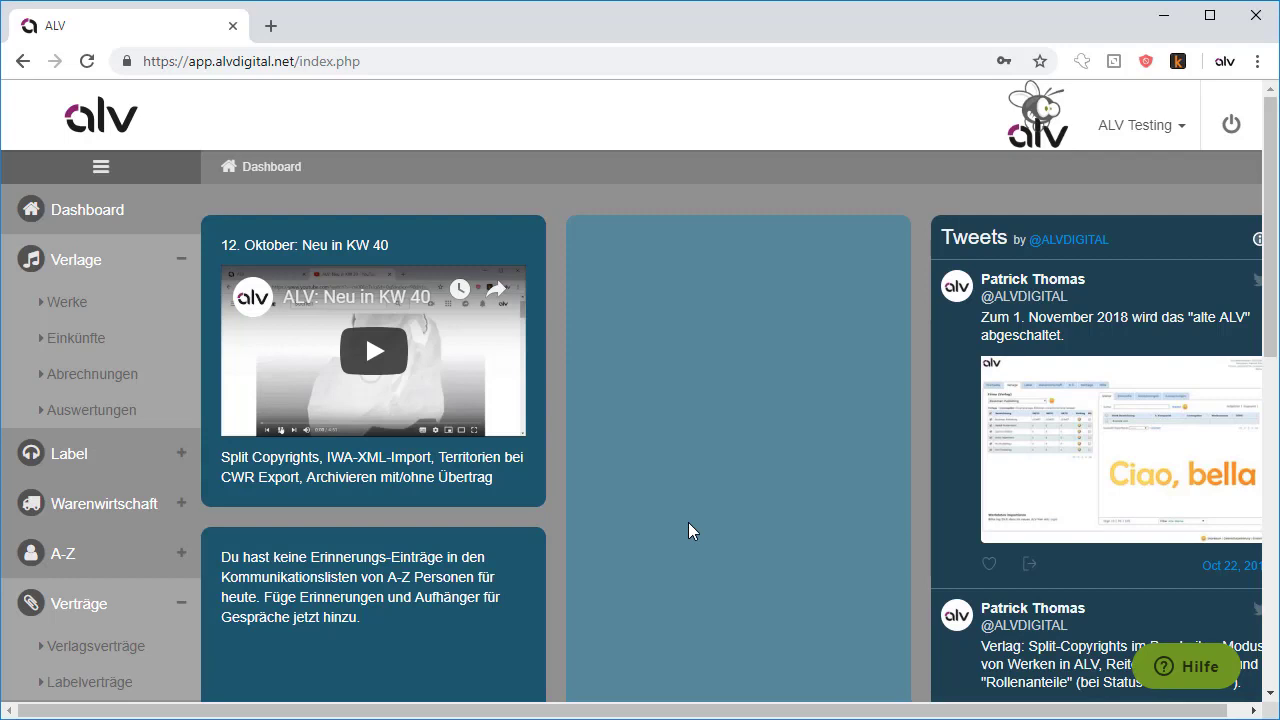
# - Open fix_WORK 1 from the Werke list for editing and review its publisher and composer shares
pyautogui.click(68, 316)
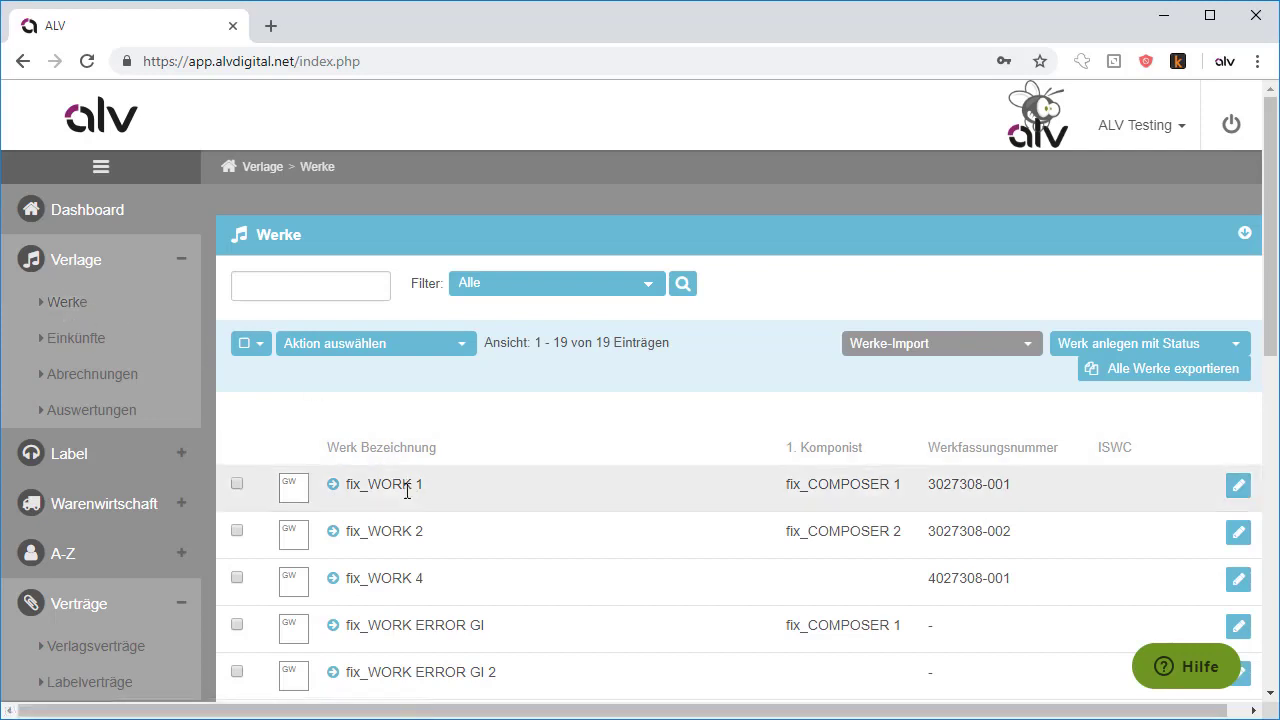
pyautogui.click(1238, 488)
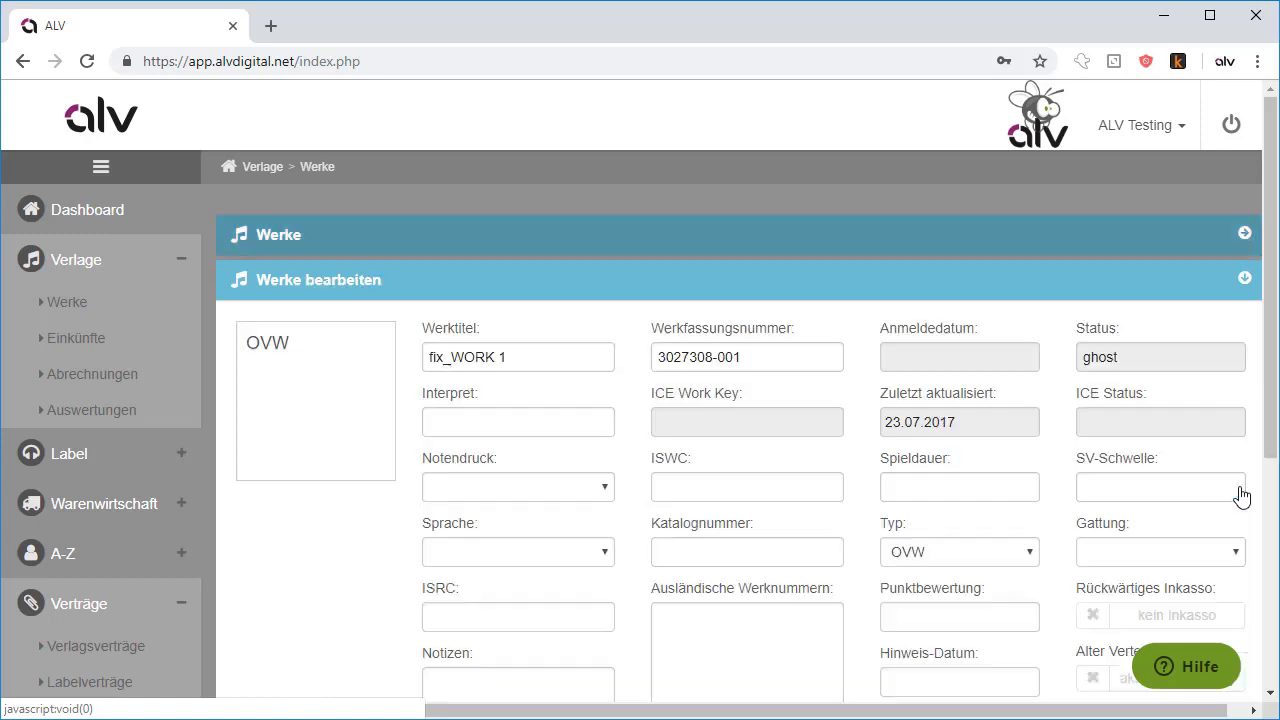
pyautogui.scroll(-2, 375, 490)
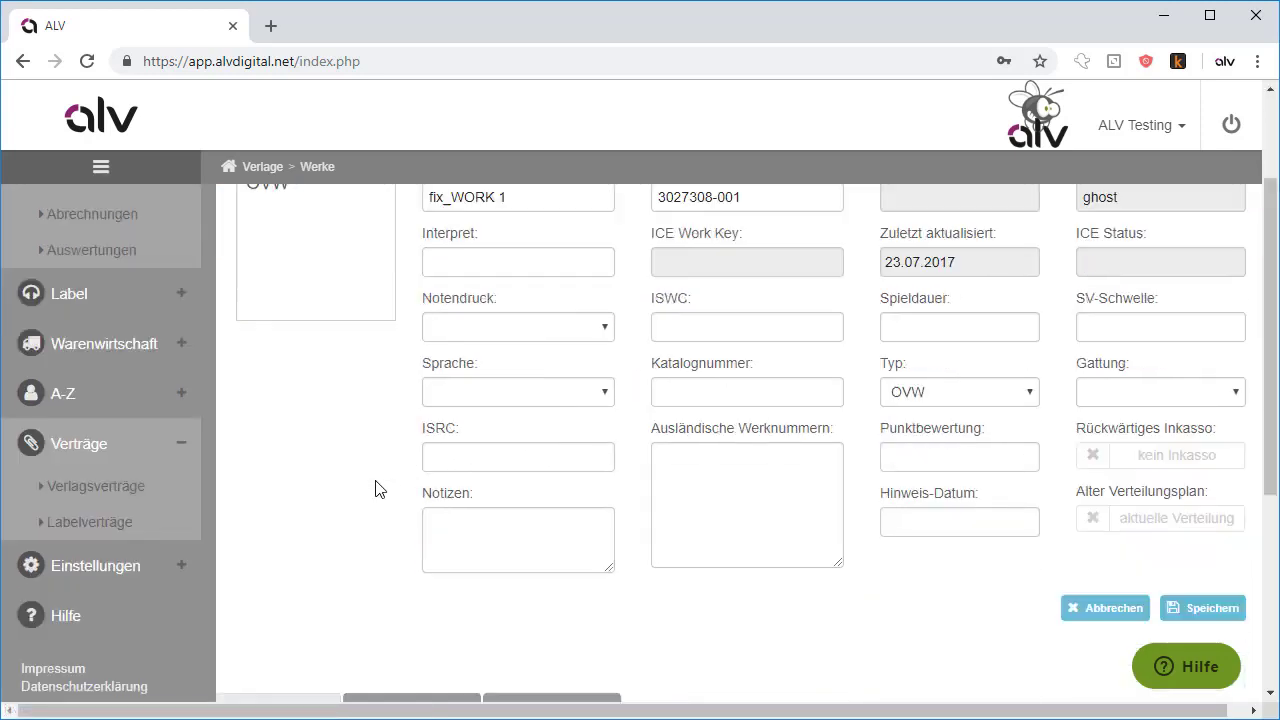
pyautogui.scroll(-2, 370, 485)
pyautogui.scroll(-2, 400, 440)
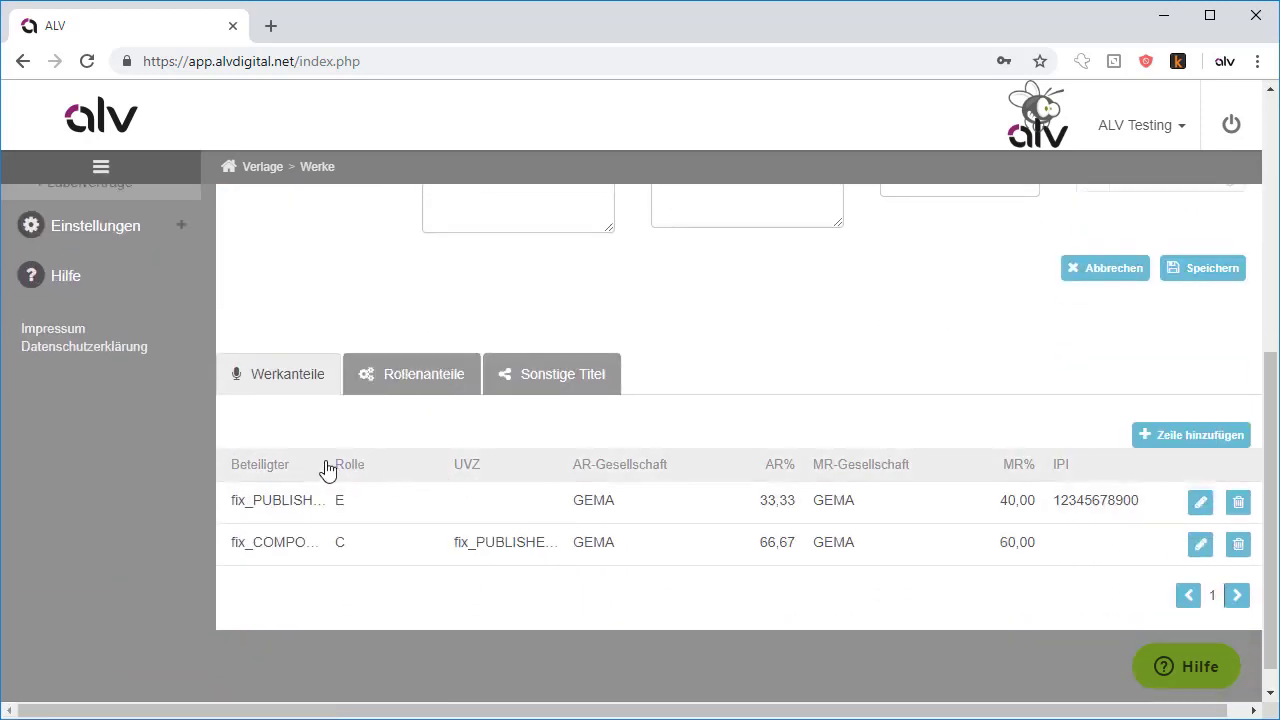
pyautogui.scroll(1, 197, 443)
pyautogui.scroll(4, 194, 443)
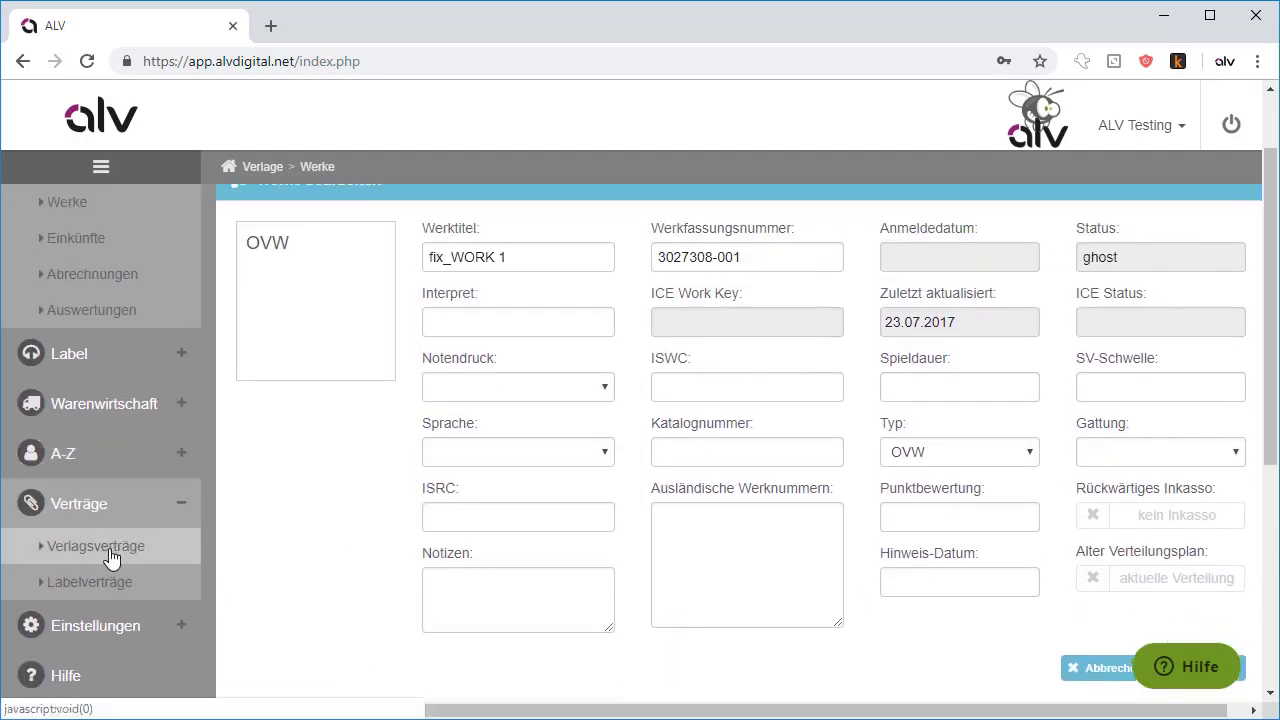
# - Open the COMPOSER 1 publishing contract for editing and show its Werke tab
pyautogui.click(110, 553)
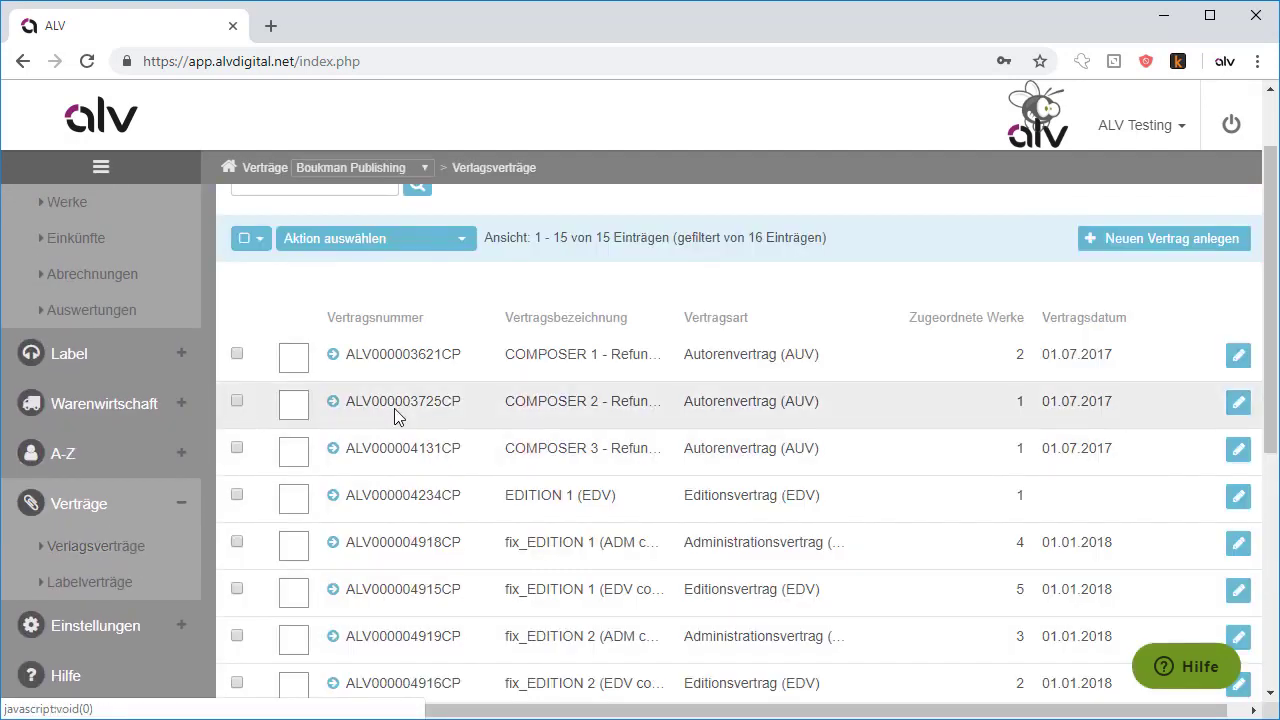
pyautogui.click(1238, 356)
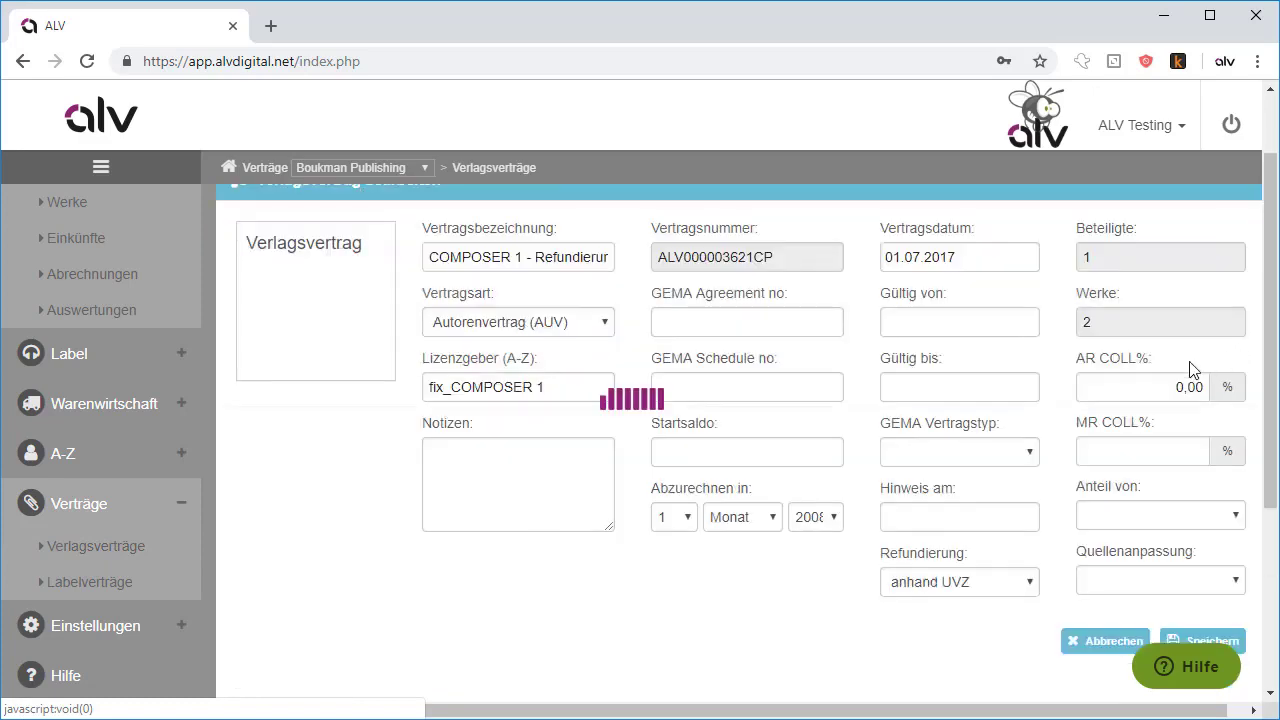
pyautogui.scroll(-4, 385, 401)
pyautogui.click(399, 346)
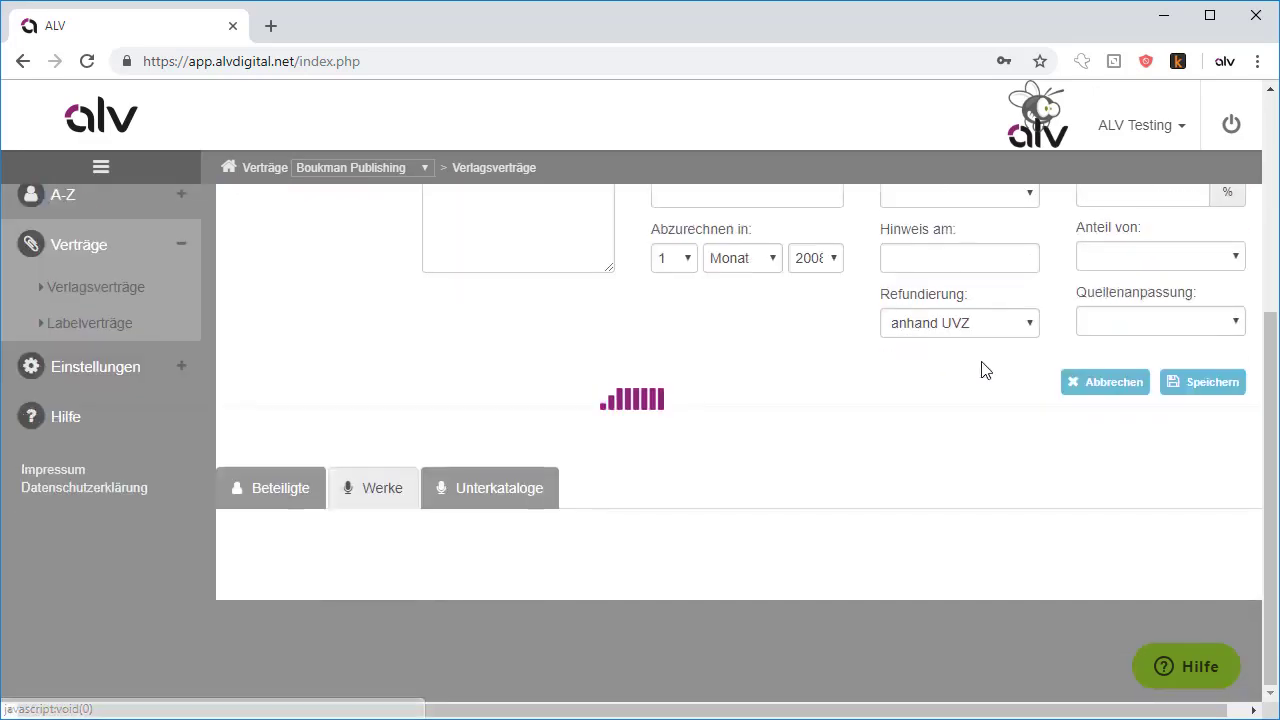
# - Export the contract's works as CWR 2.1 and download the GI V21 file
pyautogui.click(1062, 452)
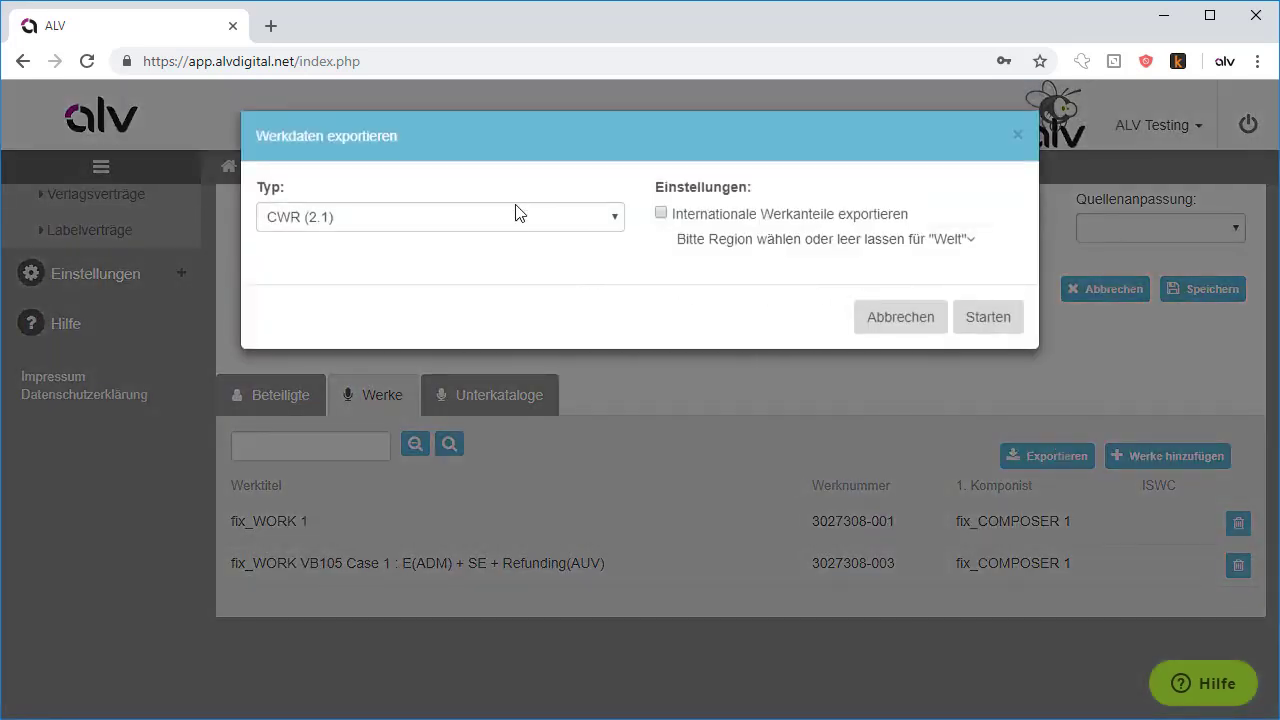
pyautogui.click(1001, 319)
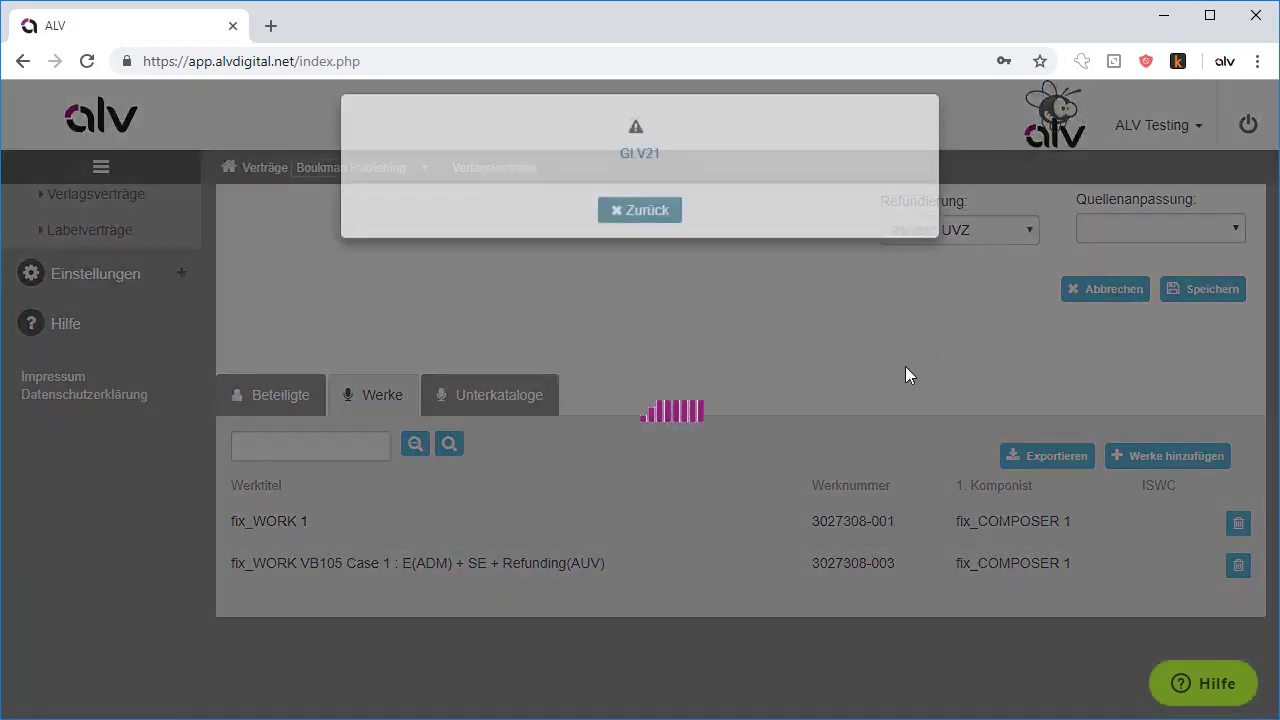
pyautogui.click(645, 172)
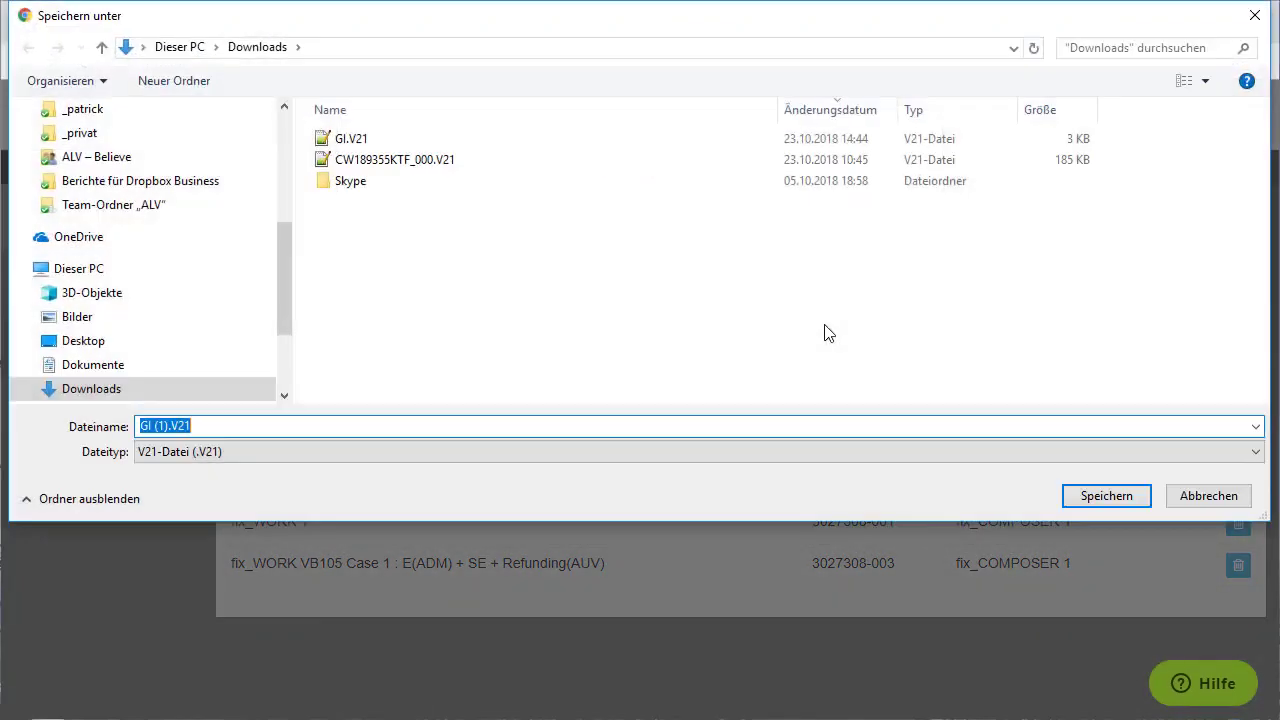
# - Save GI (1).V21 to Downloads and inspect FIX_WORK 1 on line 3 and the line 8 publisher record
pyautogui.click(1097, 493)
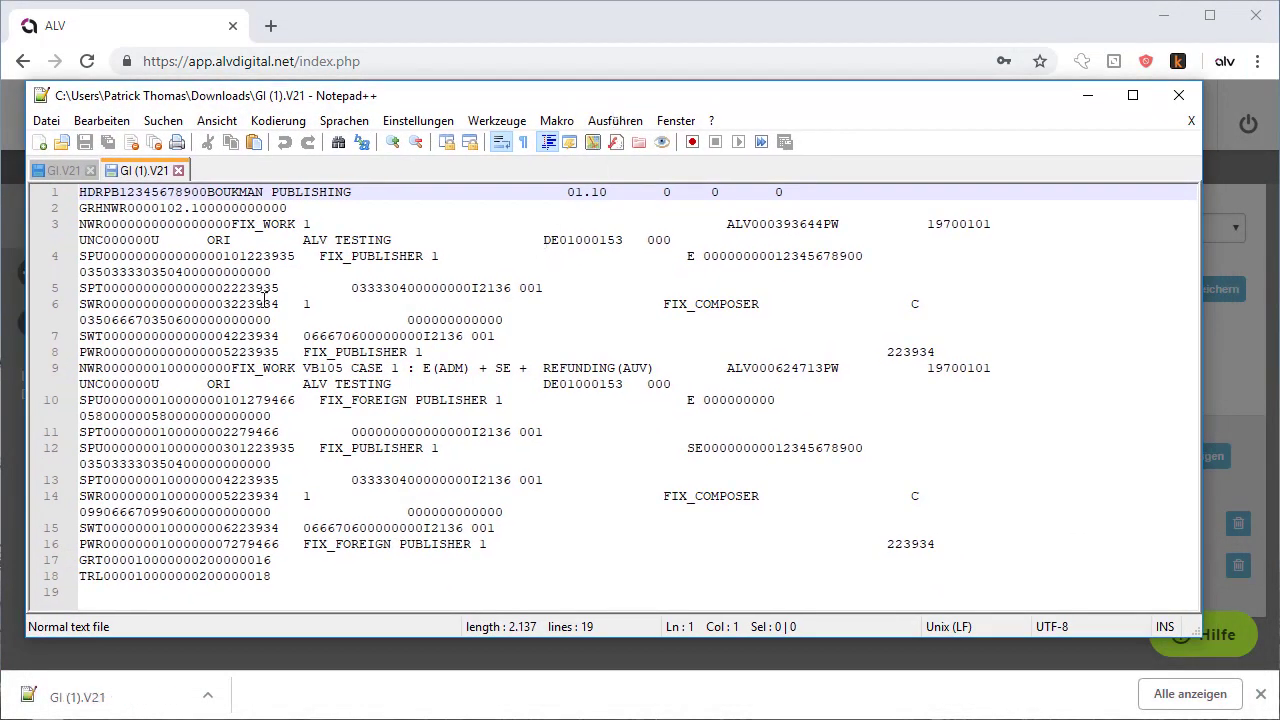
pyautogui.moveTo(233, 223); pyautogui.dragTo(313, 237)
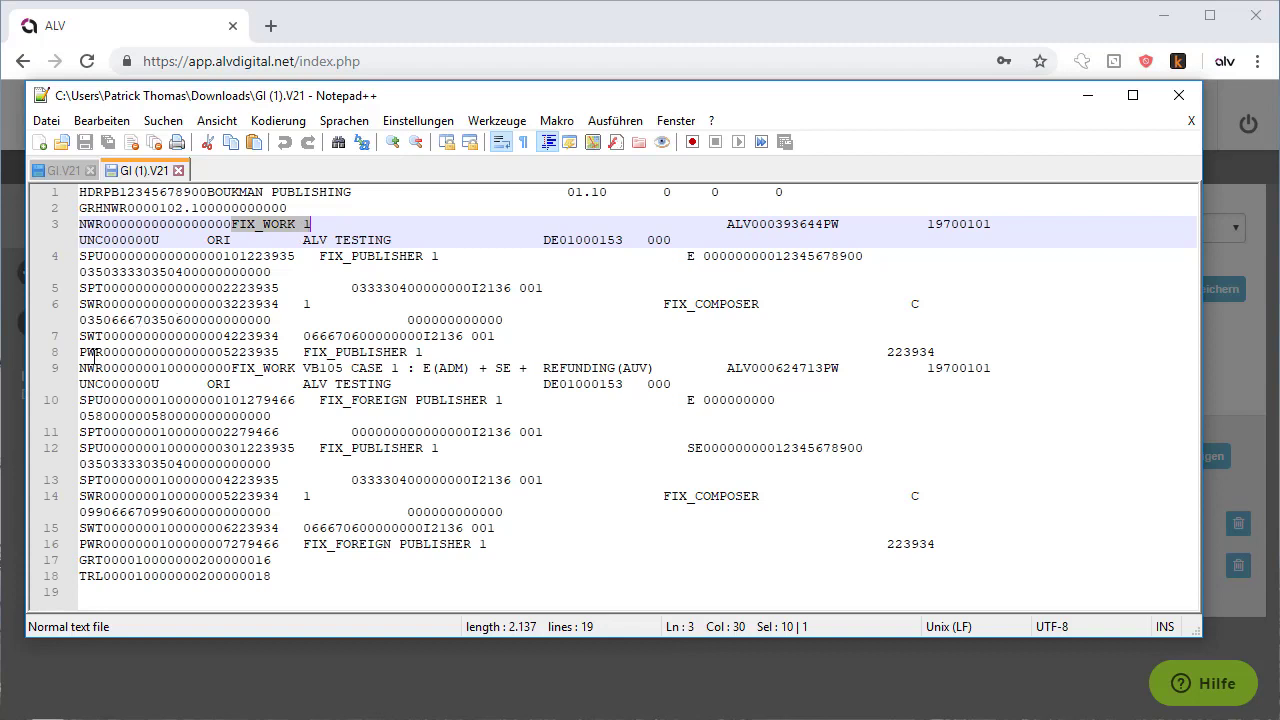
pyautogui.moveTo(81, 352); pyautogui.dragTo(431, 352)
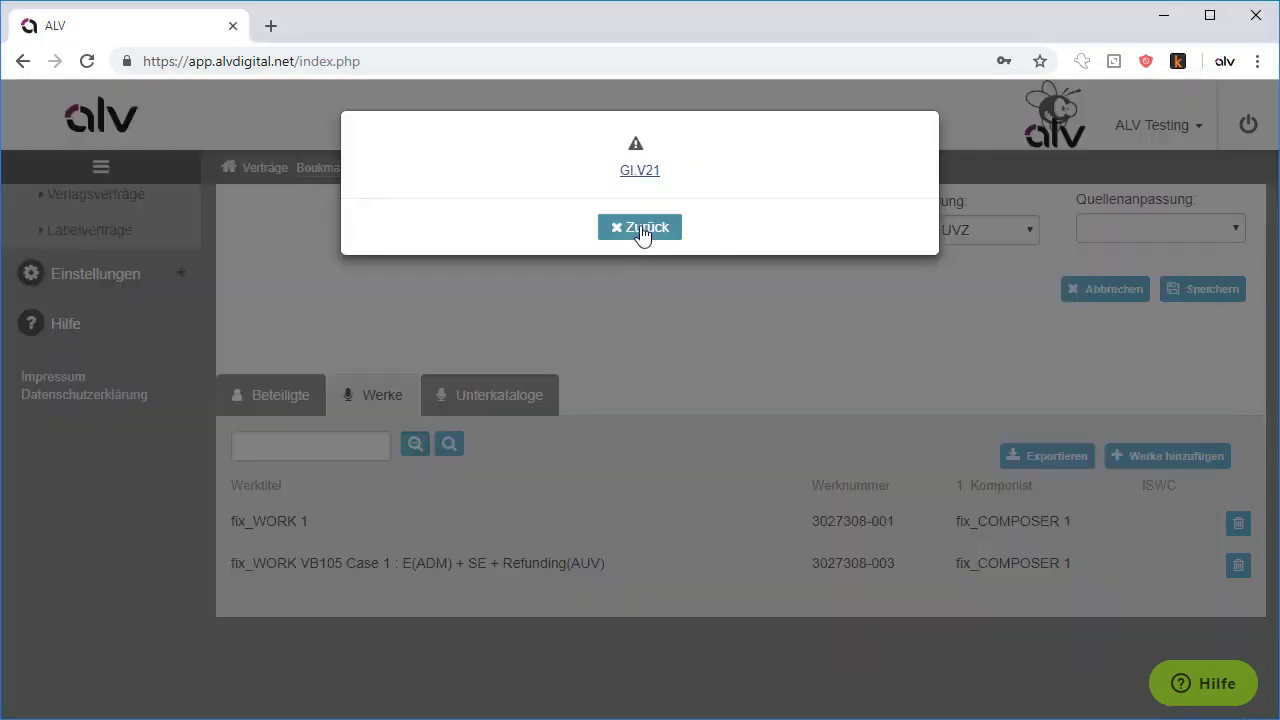
# - Close the export notice and reopen fix_WORK 1 for editing
pyautogui.click(643, 232)
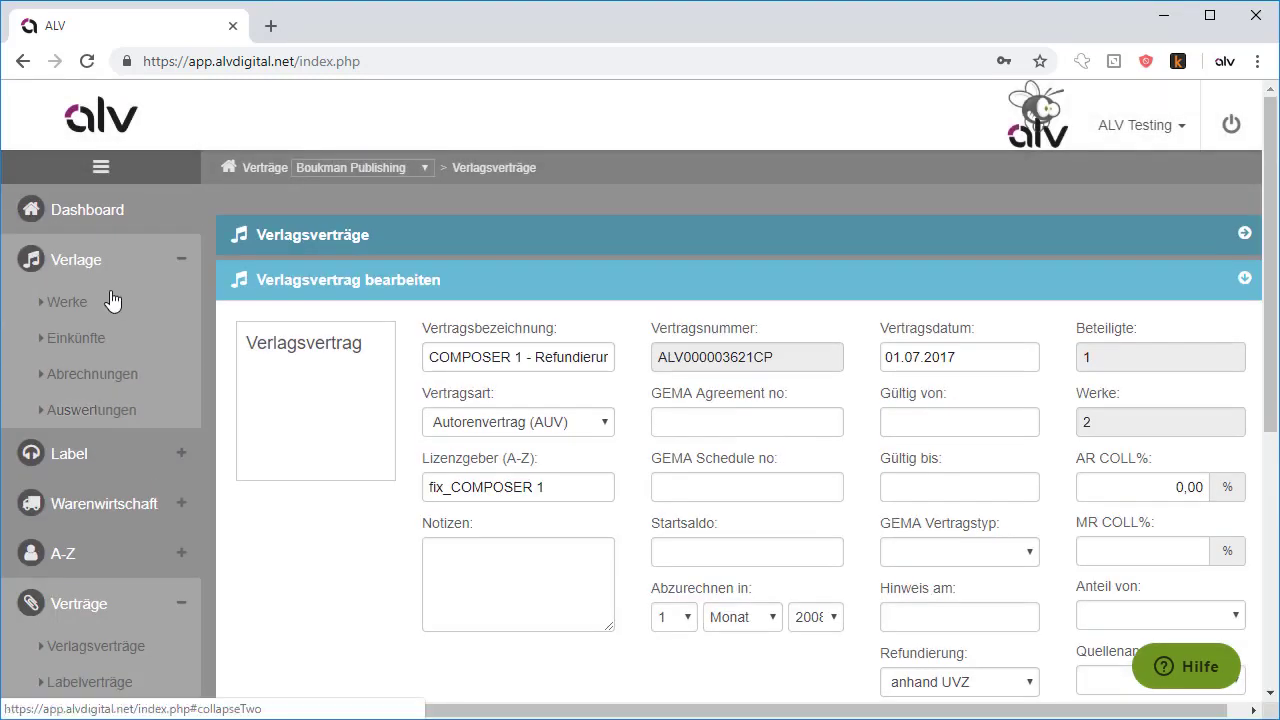
pyautogui.click(109, 298)
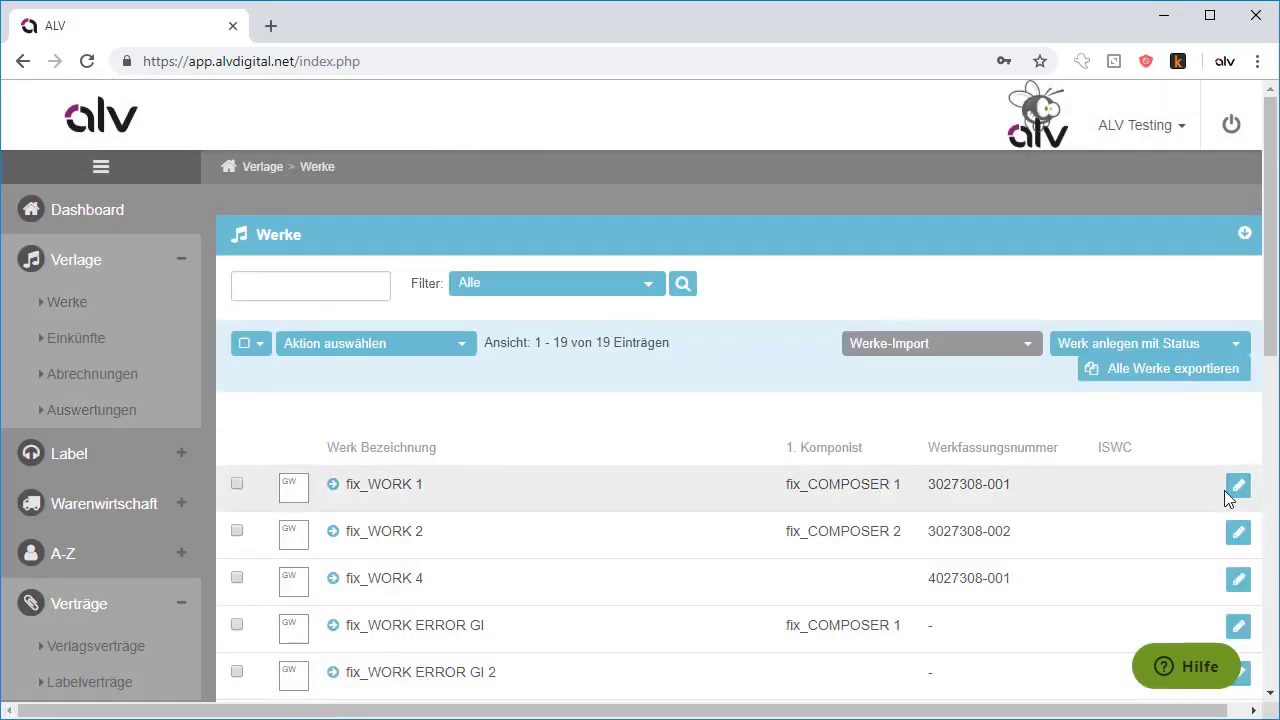
pyautogui.click(1238, 486)
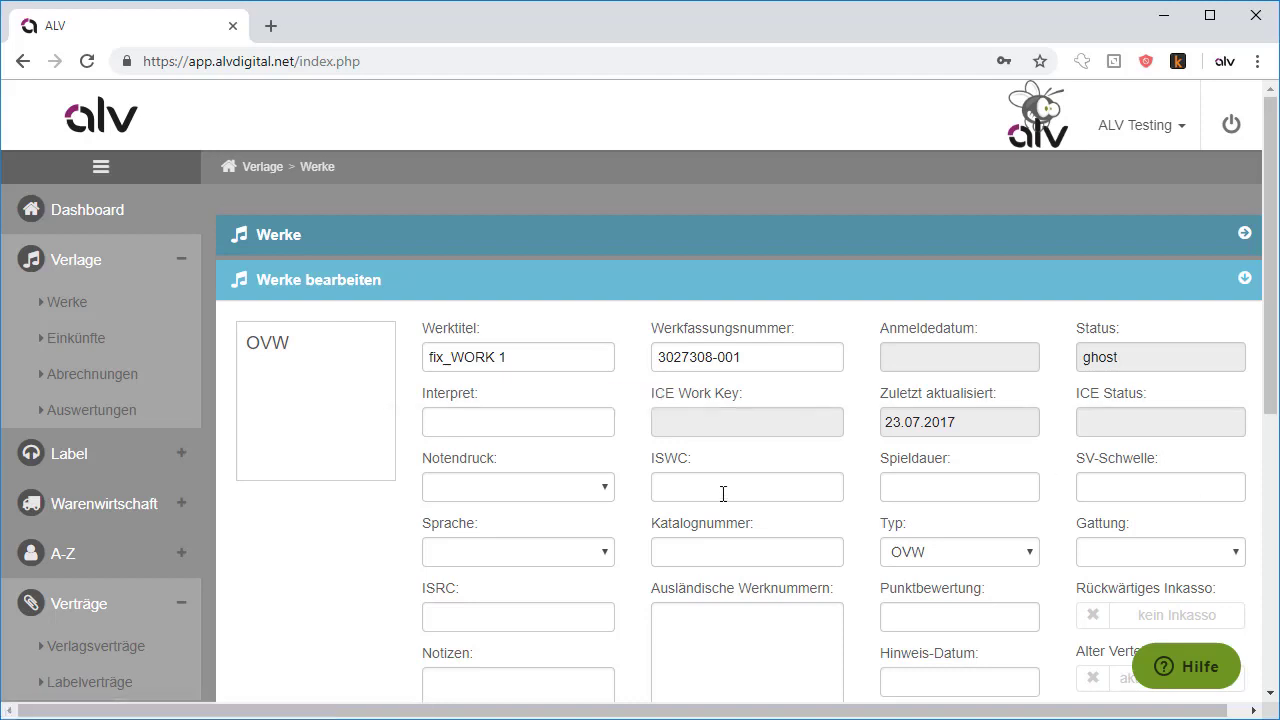
pyautogui.scroll(-5, 723, 491)
# - Add a share row for fix_FOREIGN PUBLISHER 1 with role E
pyautogui.click(1190, 437)
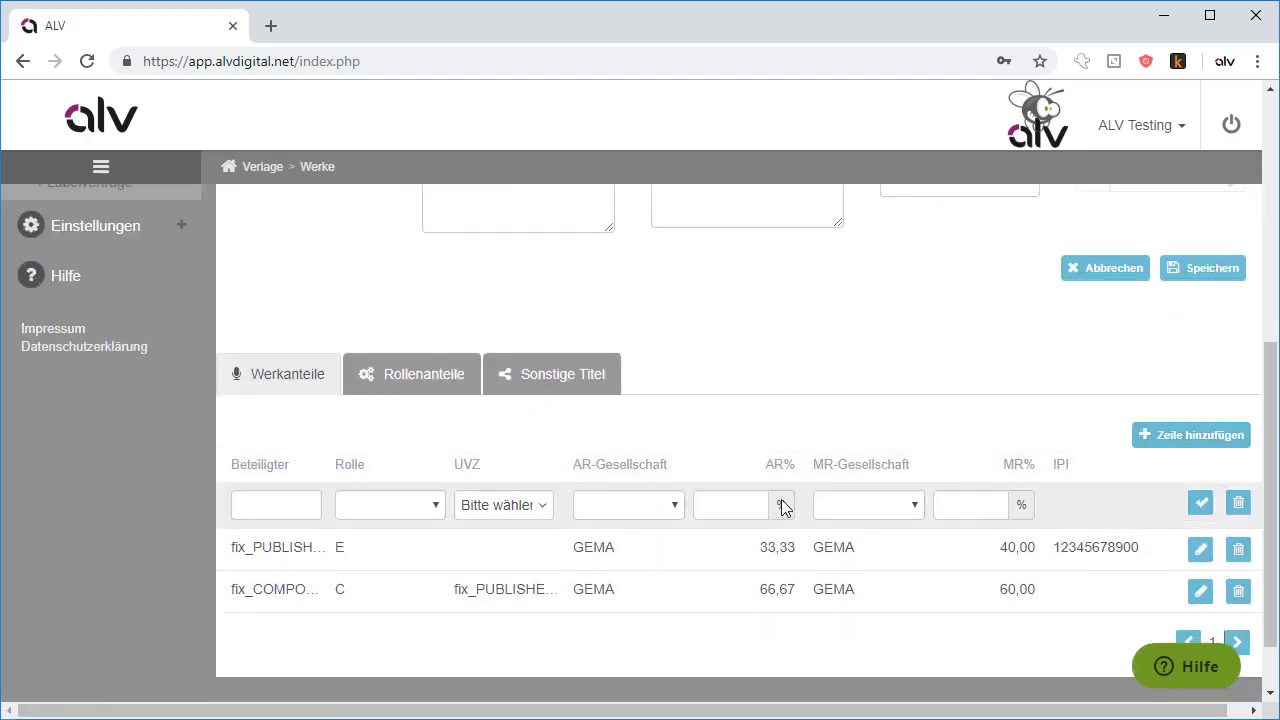
pyautogui.click(290, 504)
pyautogui.write('fix_')
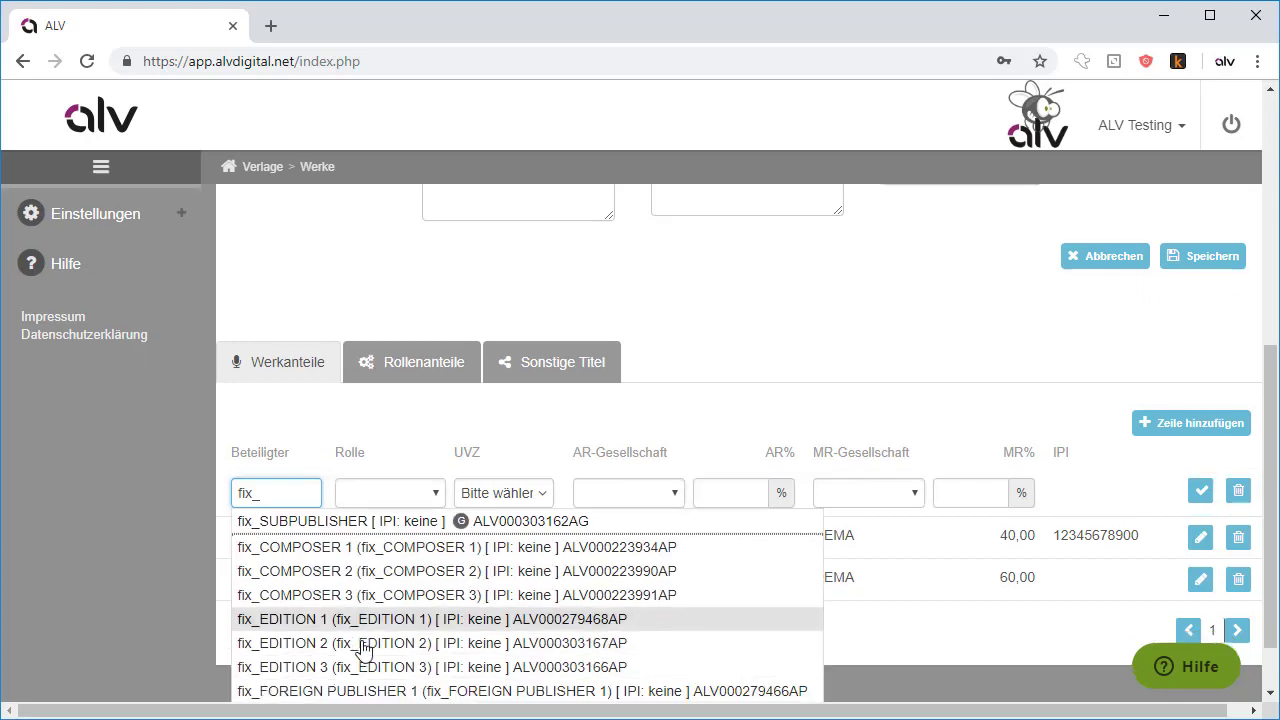
pyautogui.scroll(-2, 330, 648)
pyautogui.click(329, 617)
pyautogui.click(434, 419)
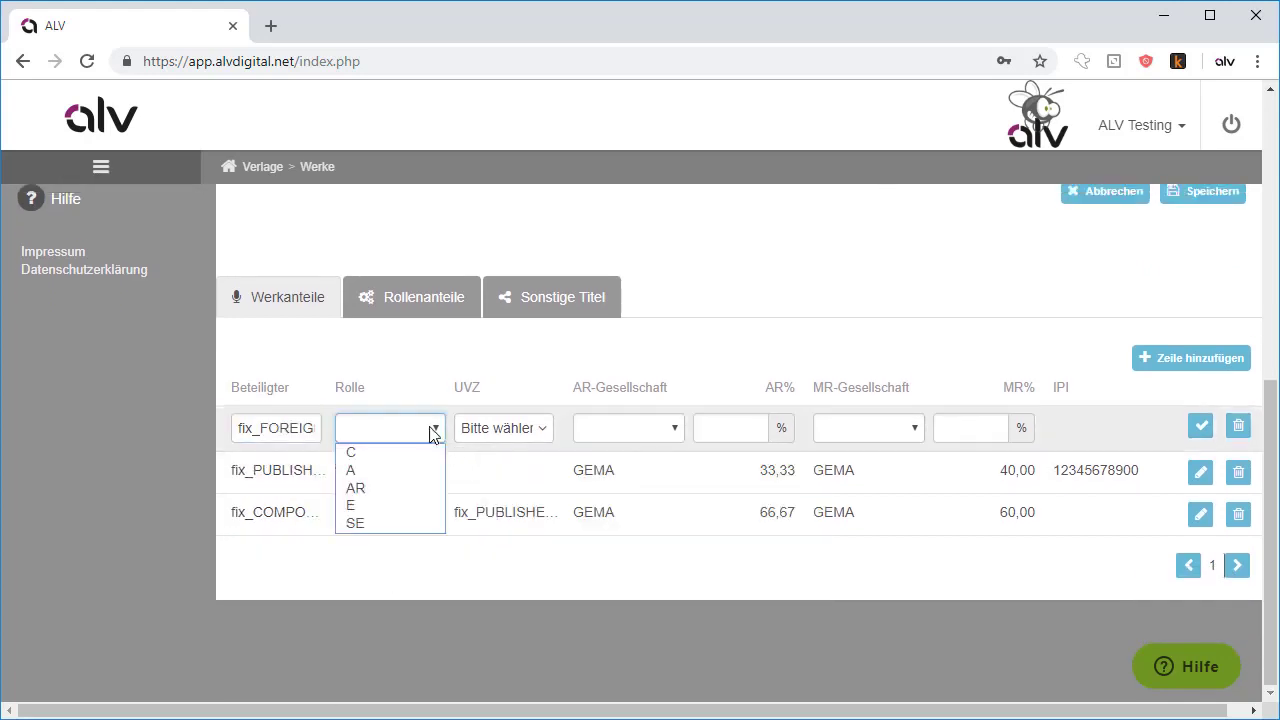
pyautogui.click(356, 504)
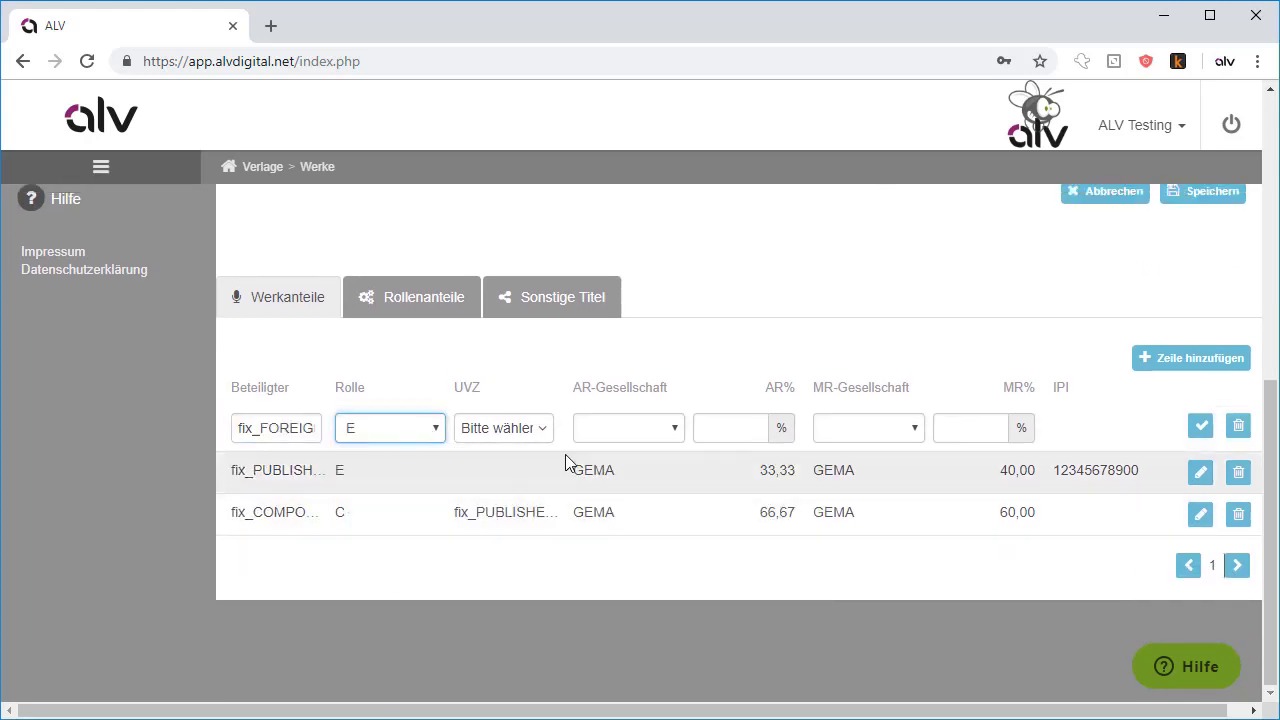
# - Set the row's societies to GEMA/GEMA with 16,67 % AR and 20,00 % MR, and save it
pyautogui.click(675, 428)
pyautogui.press('g')
pyautogui.click(813, 430)
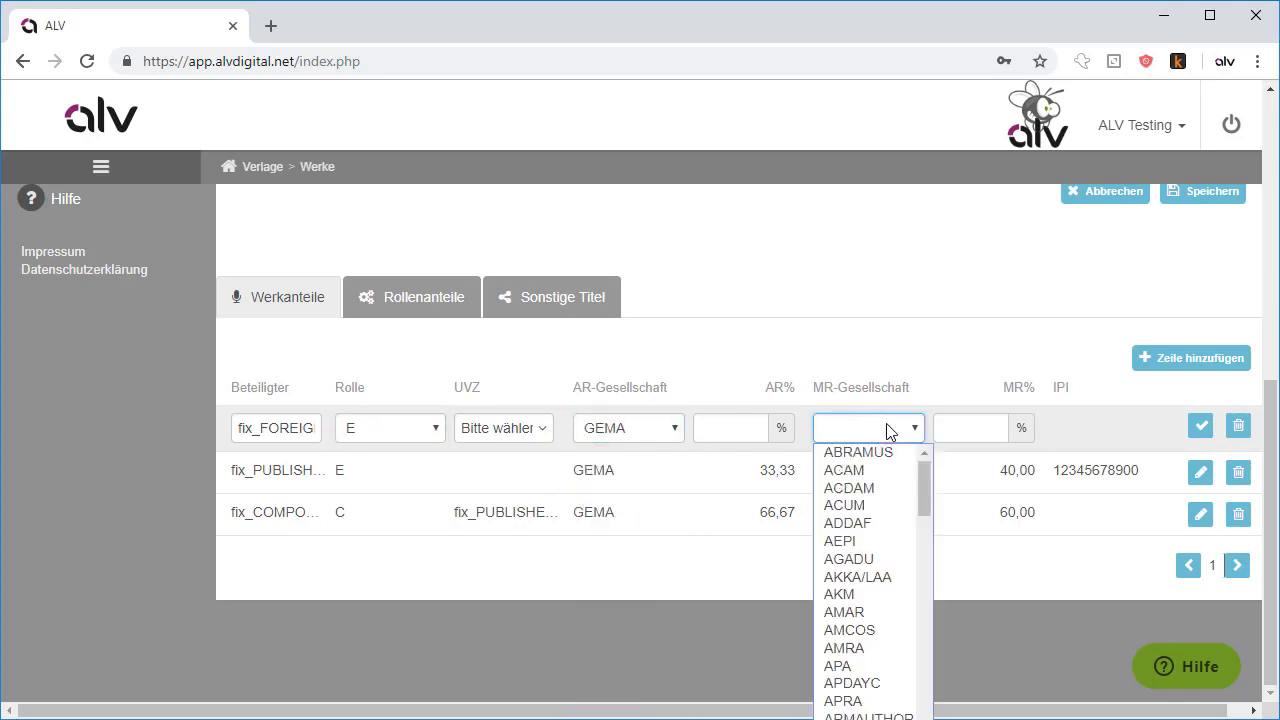
pyautogui.press('g')
pyautogui.click(751, 429)
pyautogui.write('1')
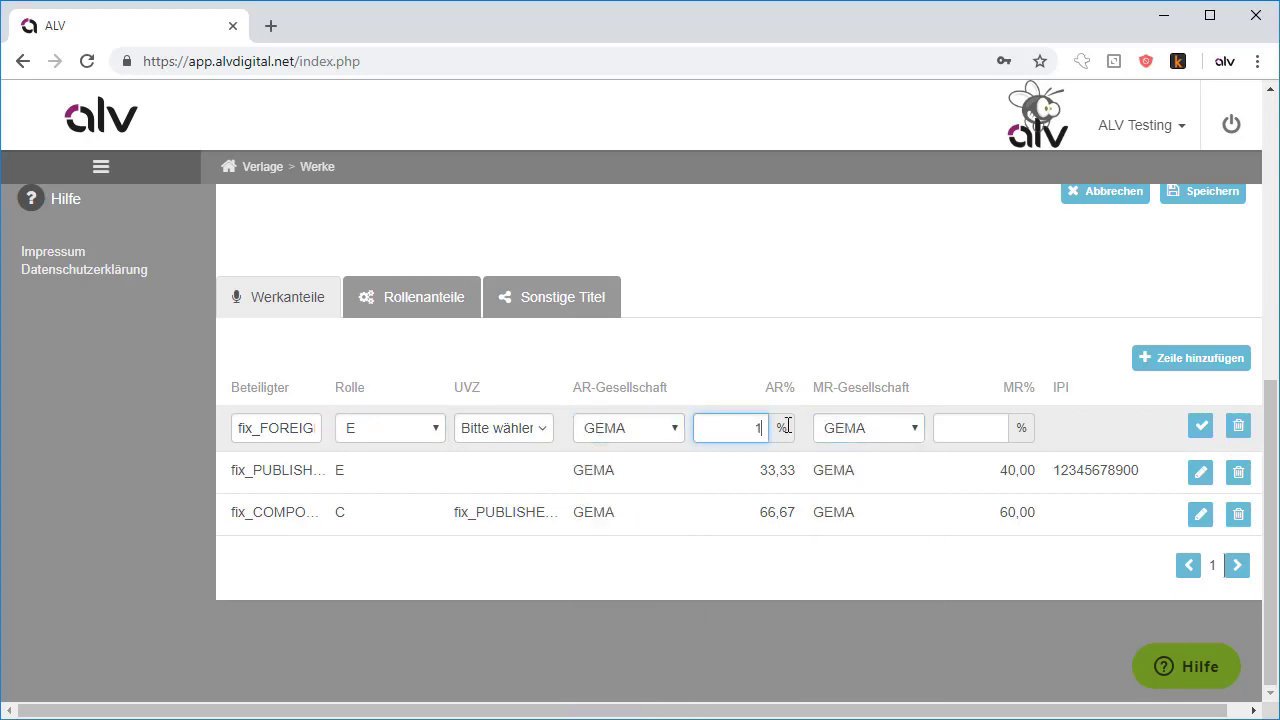
pyautogui.write('6,67')
pyautogui.click(985, 426)
pyautogui.write('20')
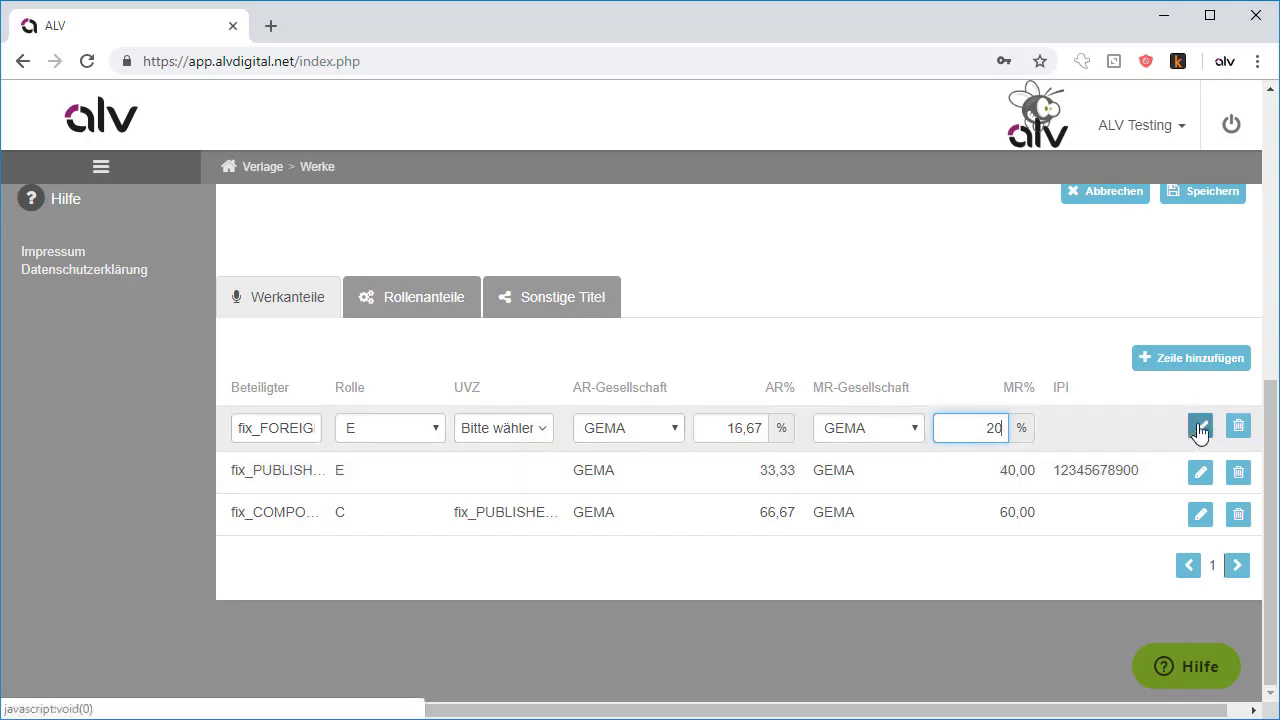
pyautogui.click(1199, 427)
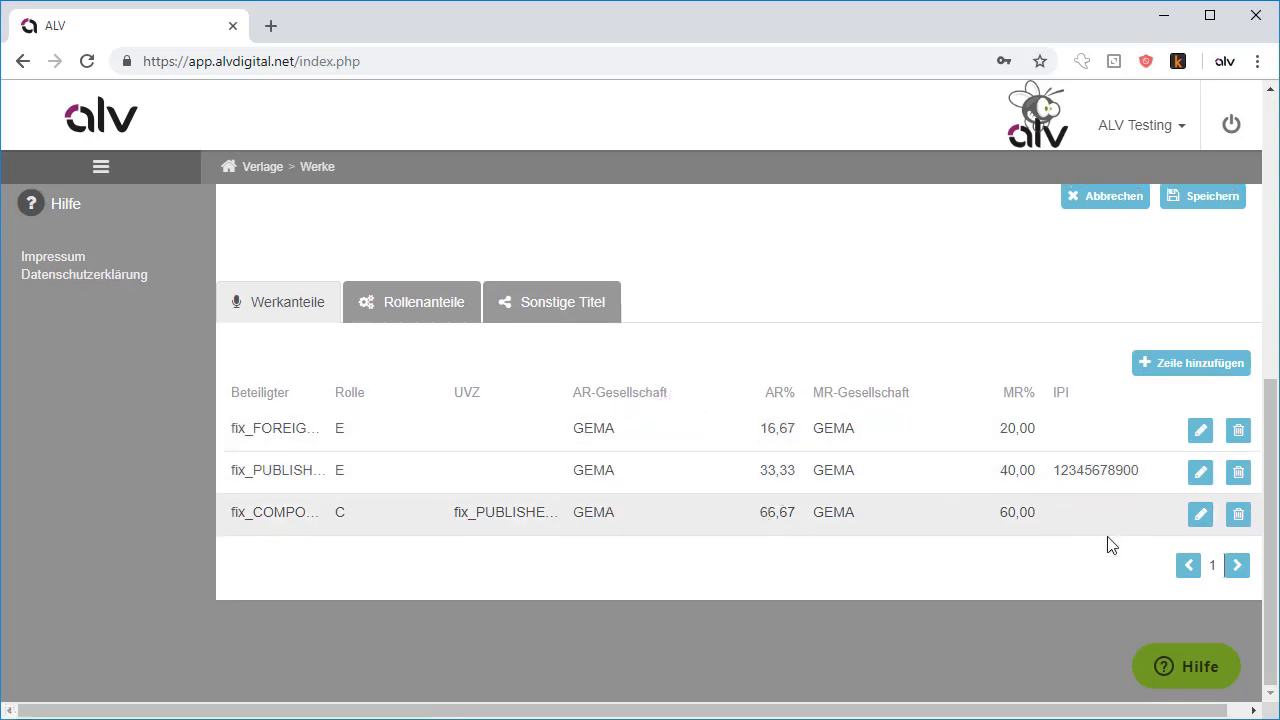
# - Assign all publishers as original publishers on the fix_COMPOSER share row
pyautogui.click(1200, 515)
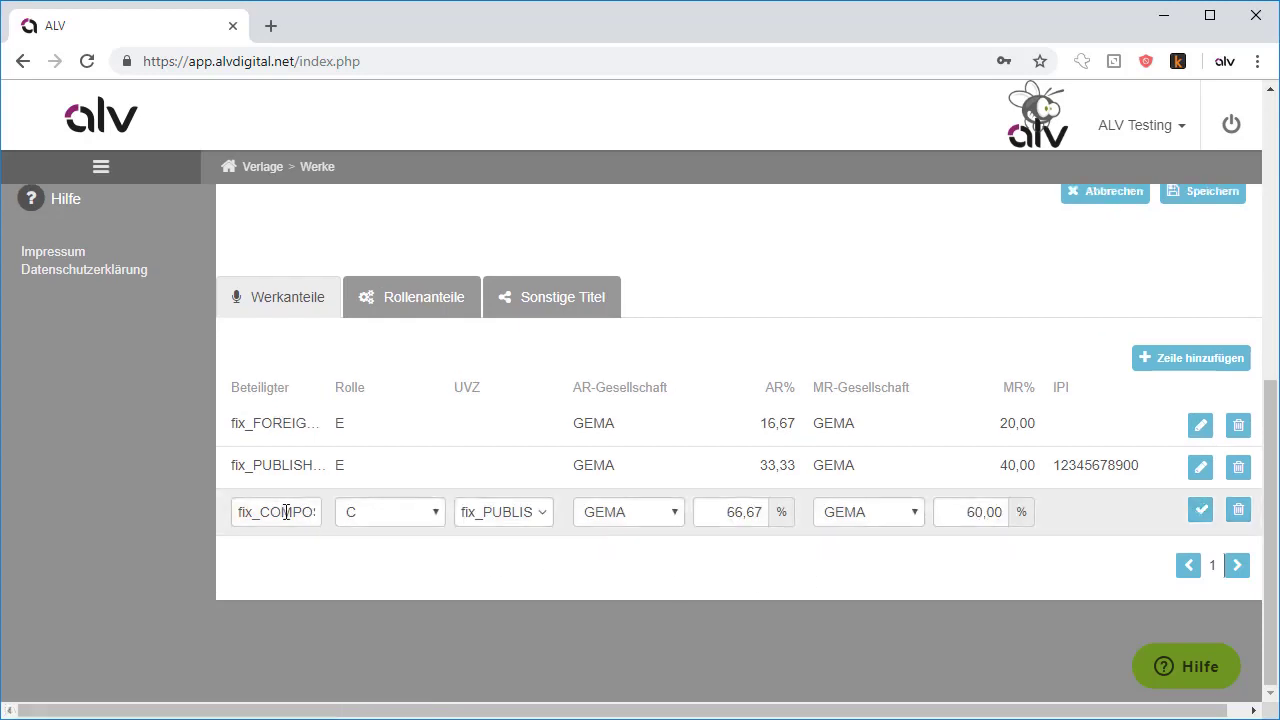
pyautogui.click(543, 515)
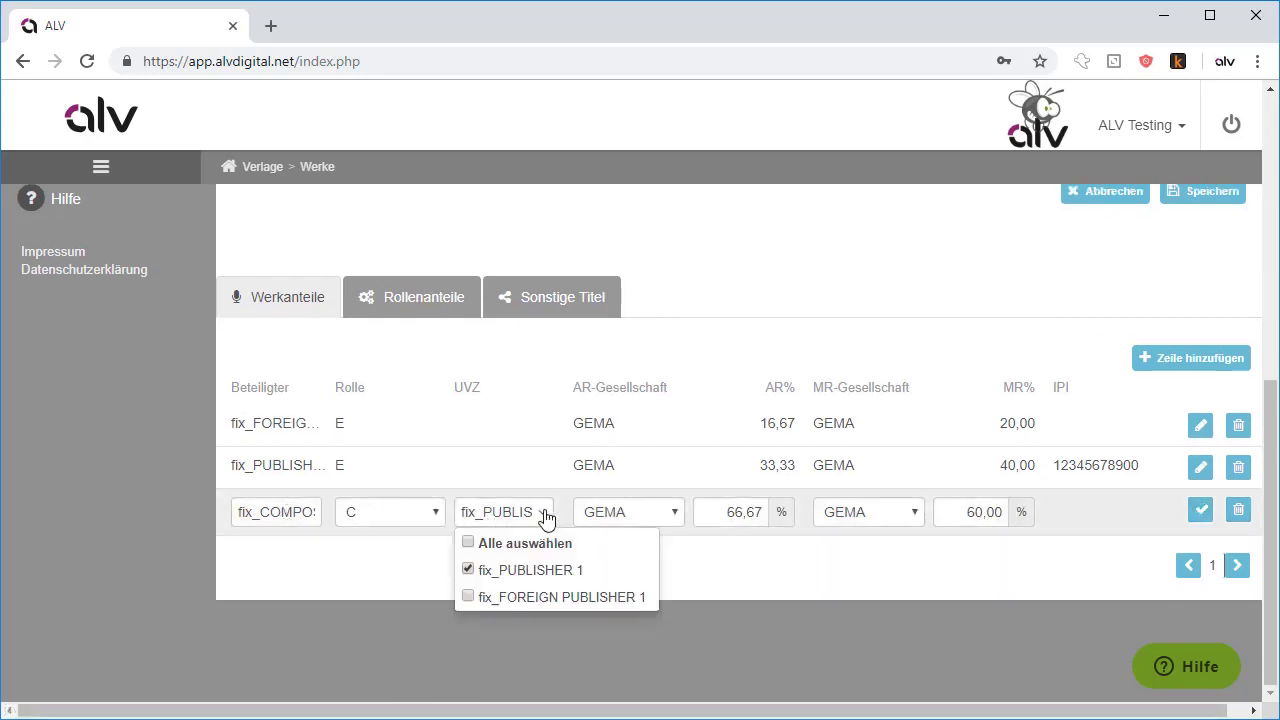
pyautogui.click(472, 547)
pyautogui.click(193, 320)
# - Open the COMPOSER 1 publishing contract for editing
pyautogui.scroll(5, 193, 325)
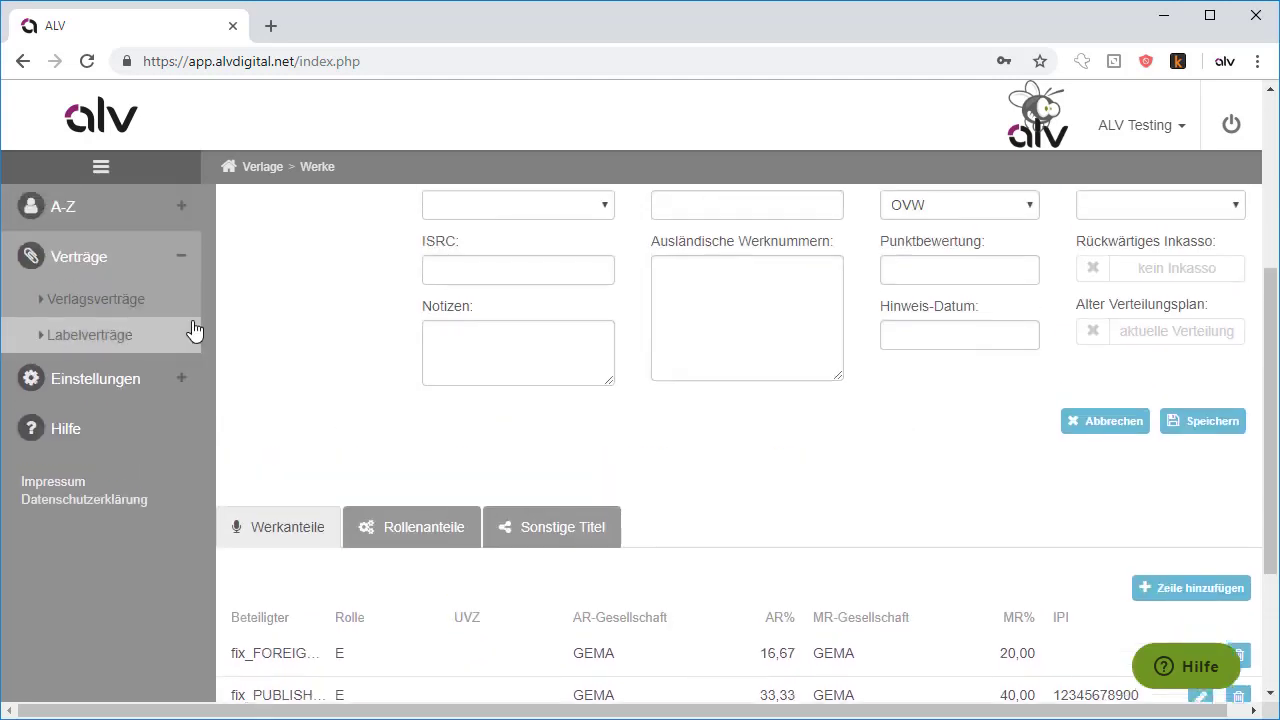
pyautogui.click(112, 578)
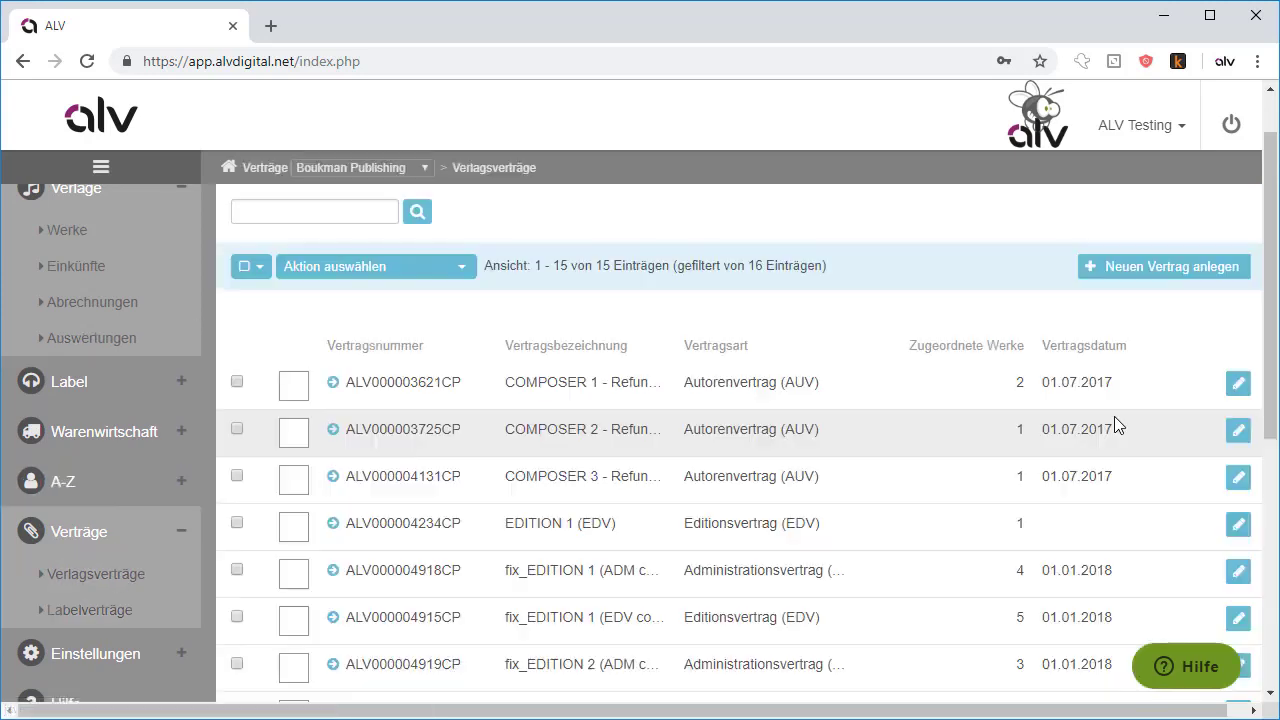
pyautogui.click(1237, 384)
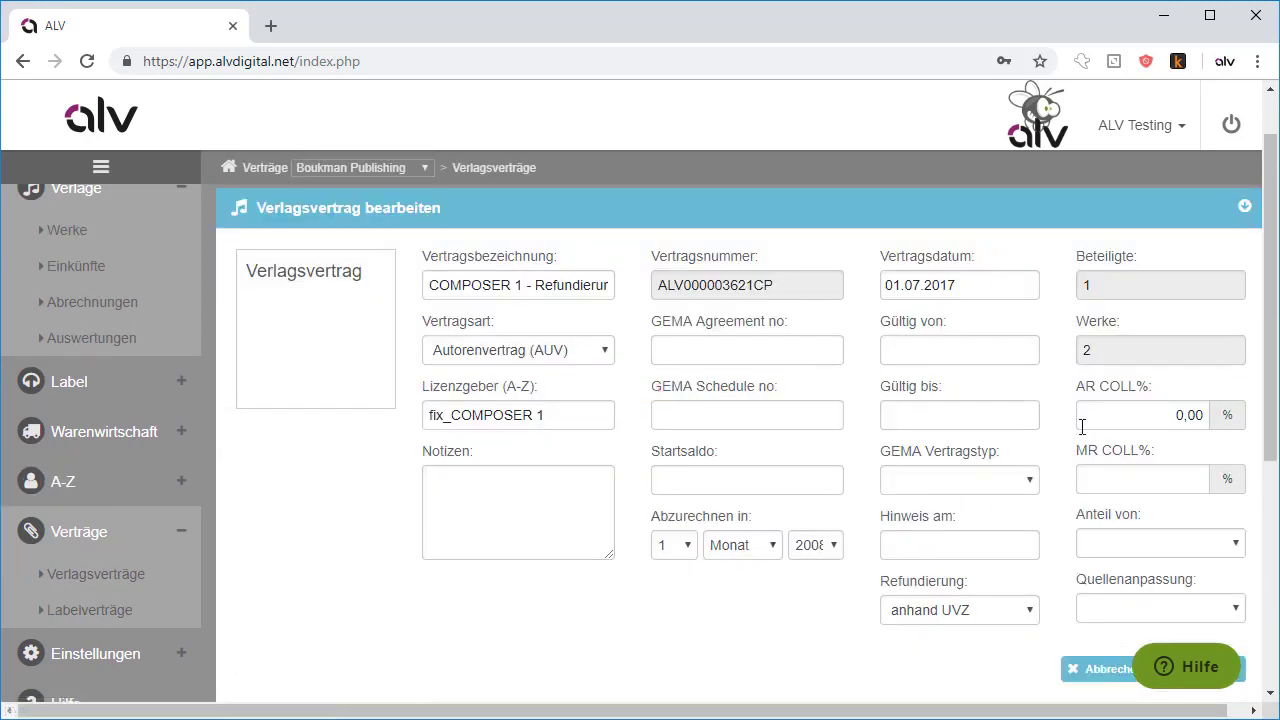
pyautogui.scroll(-3, 506, 454)
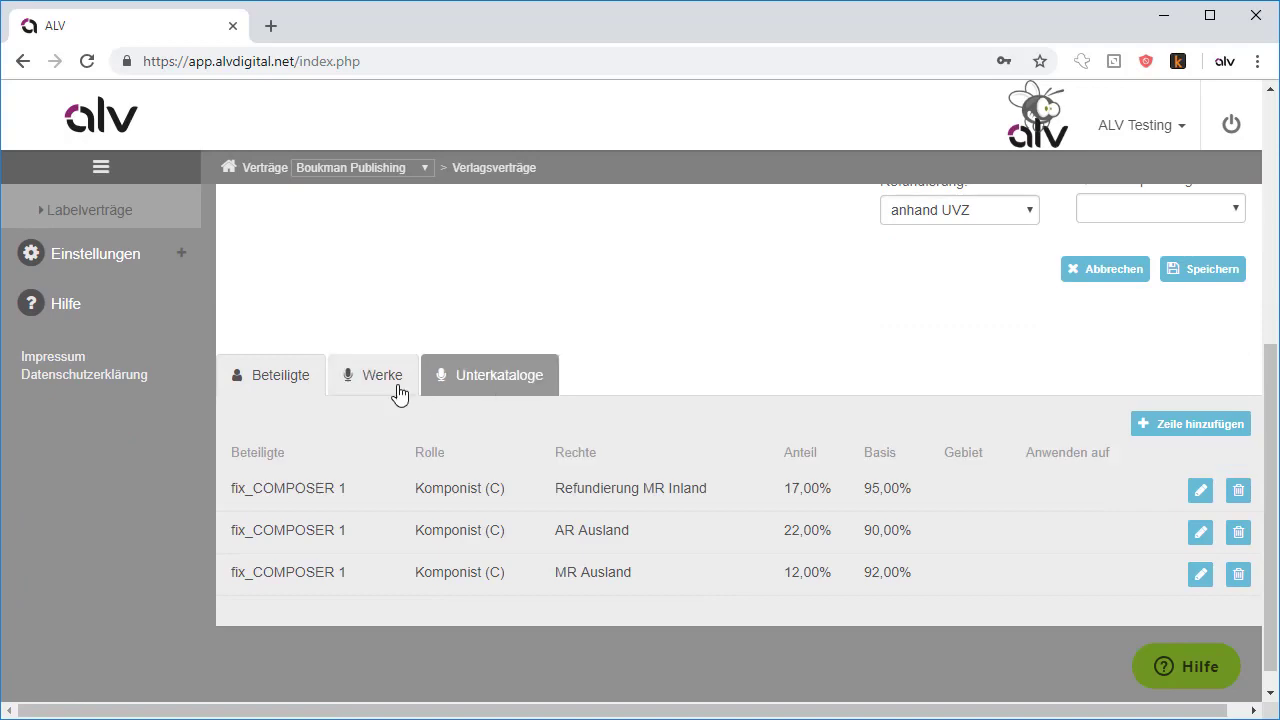
# - Rerun the CWR 2.1 export from the Werke tab, which skips fix_WORK 1 for AR shares over 100%
pyautogui.click(393, 389)
pyautogui.click(1035, 443)
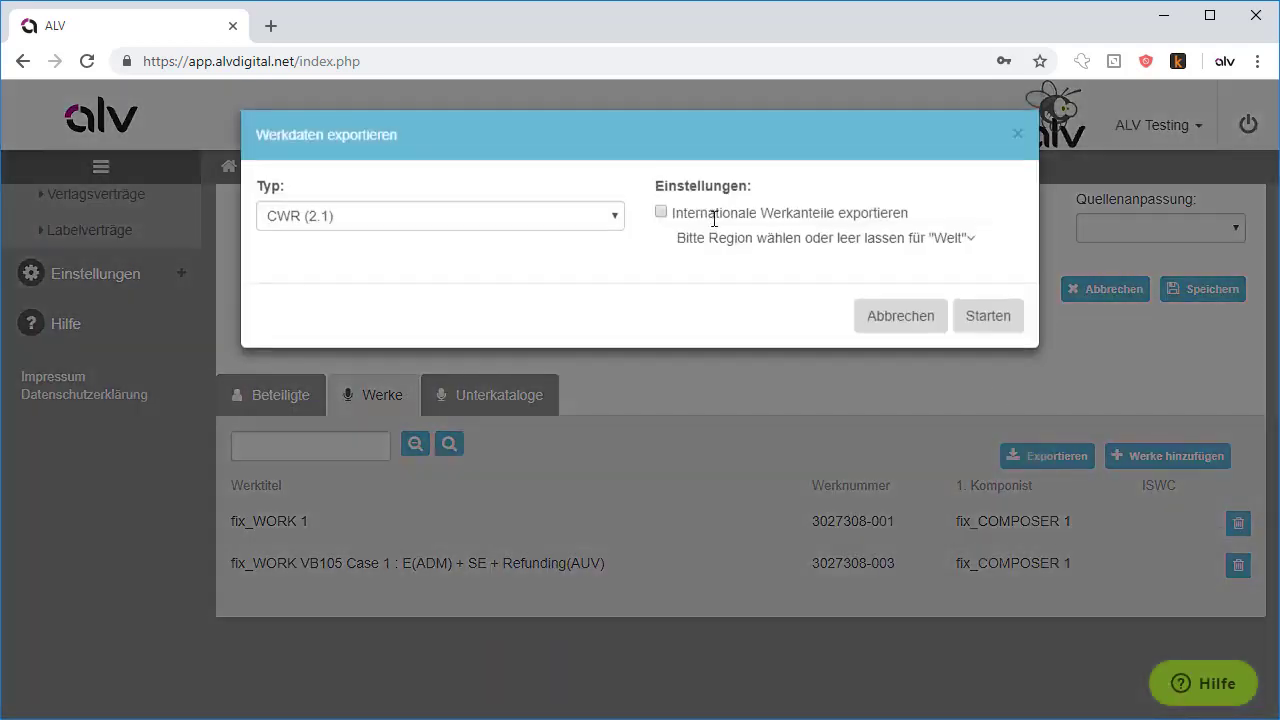
pyautogui.click(1000, 326)
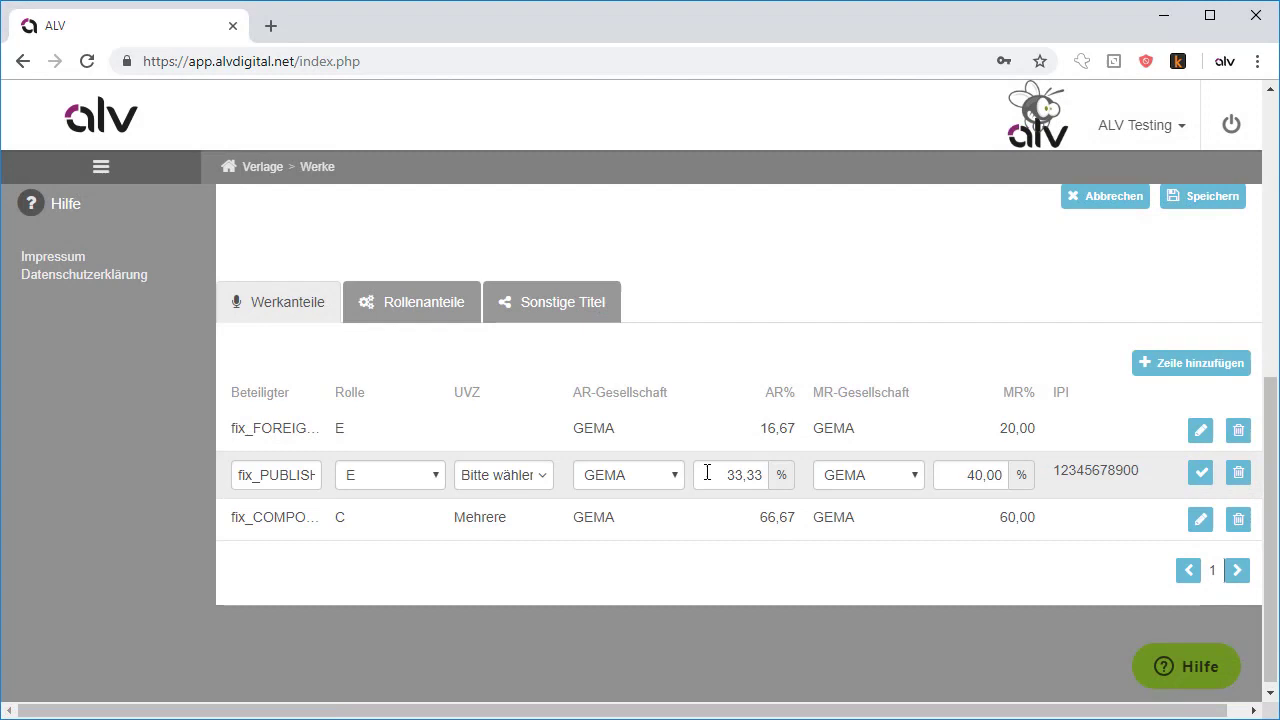
# - Change the foreign publisher's AR share to 16,66 and save the row
pyautogui.moveTo(708, 471)
pyautogui.mouseDown()
pyautogui.moveTo(943, 466)
pyautogui.moveTo(1196, 489)
pyautogui.mouseUp()
pyautogui.write('16,6')
pyautogui.write('20')
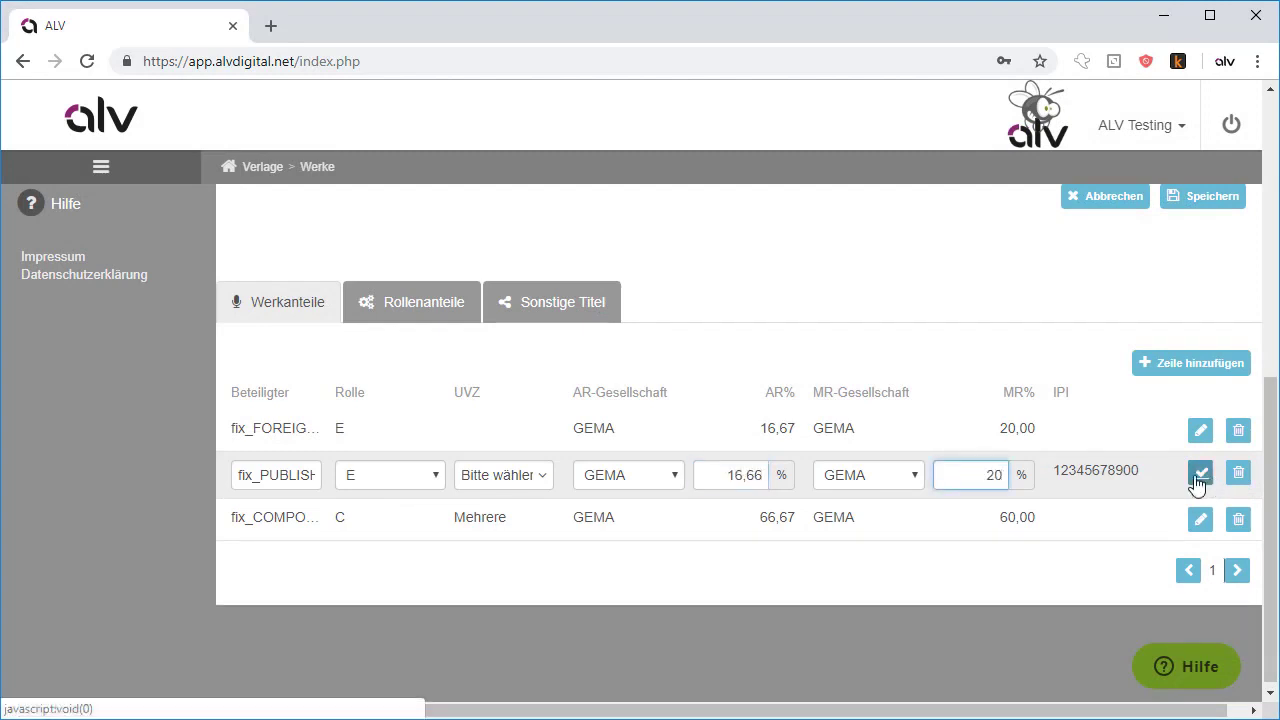
pyautogui.click(1199, 478)
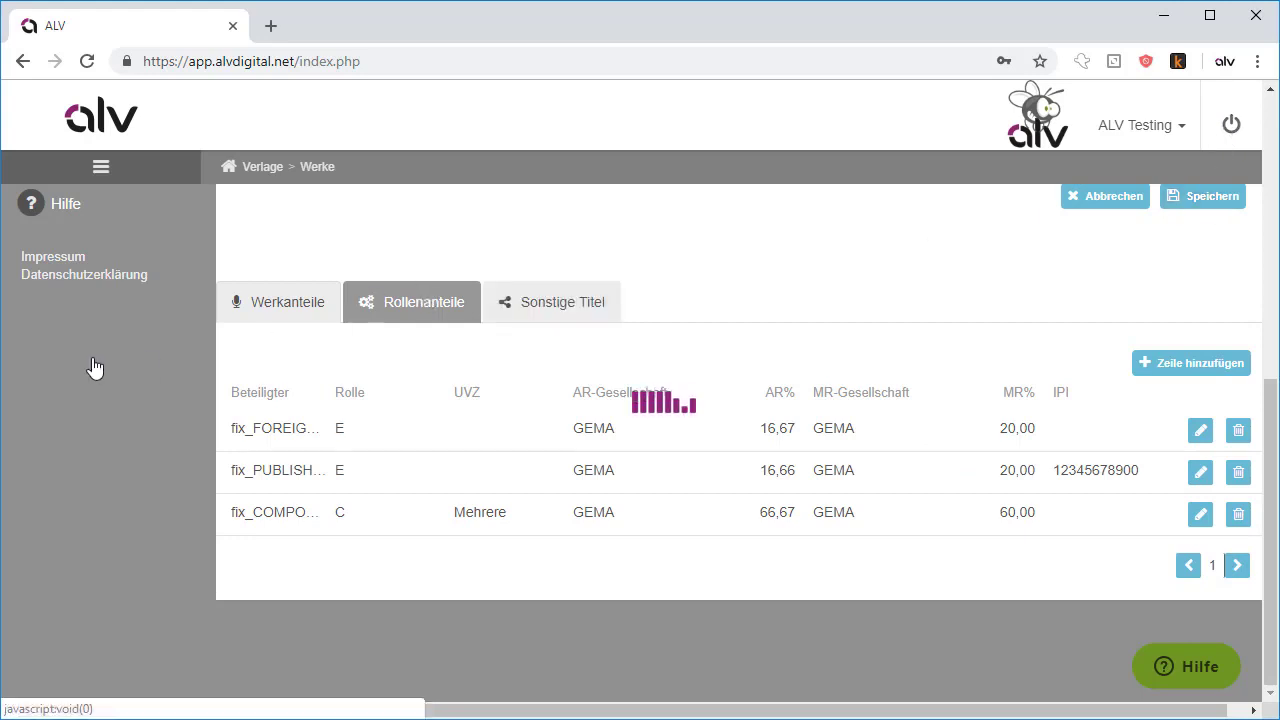
# - Export the COMPOSER 1 contract's works as CWR 2.1 again, saving and opening GI (2).V21
pyautogui.click(134, 483)
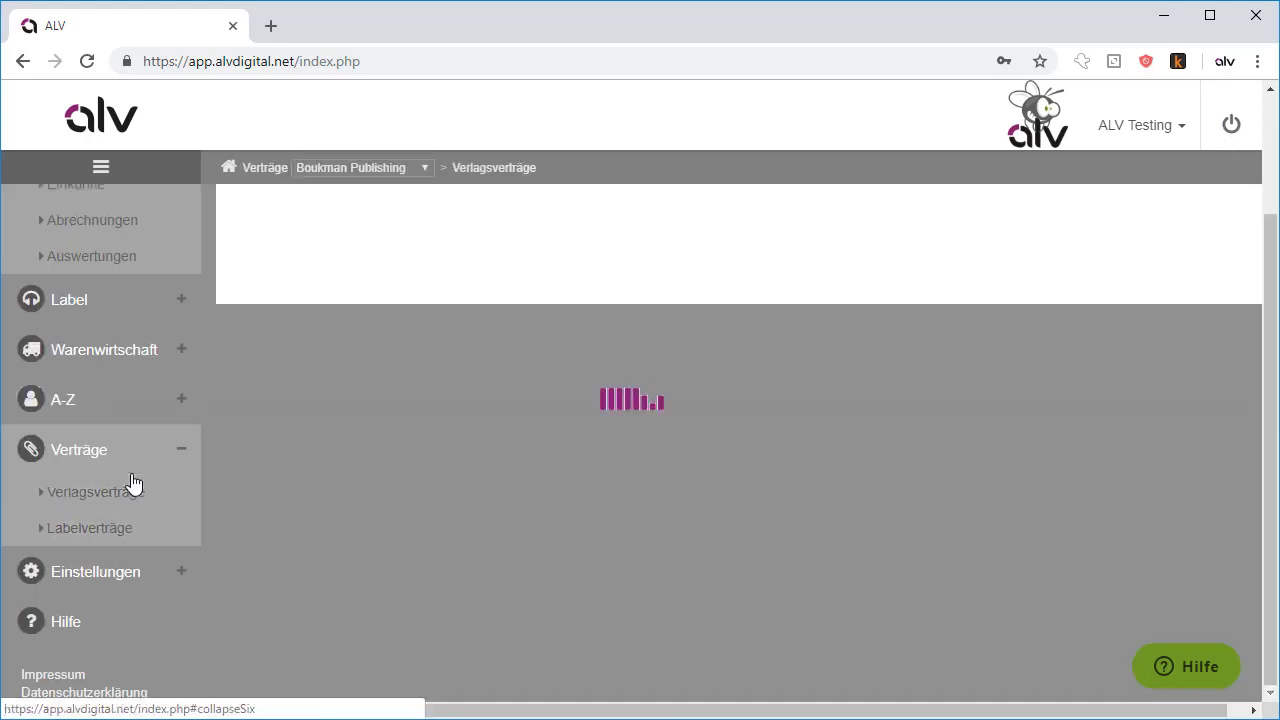
pyautogui.click(1238, 285)
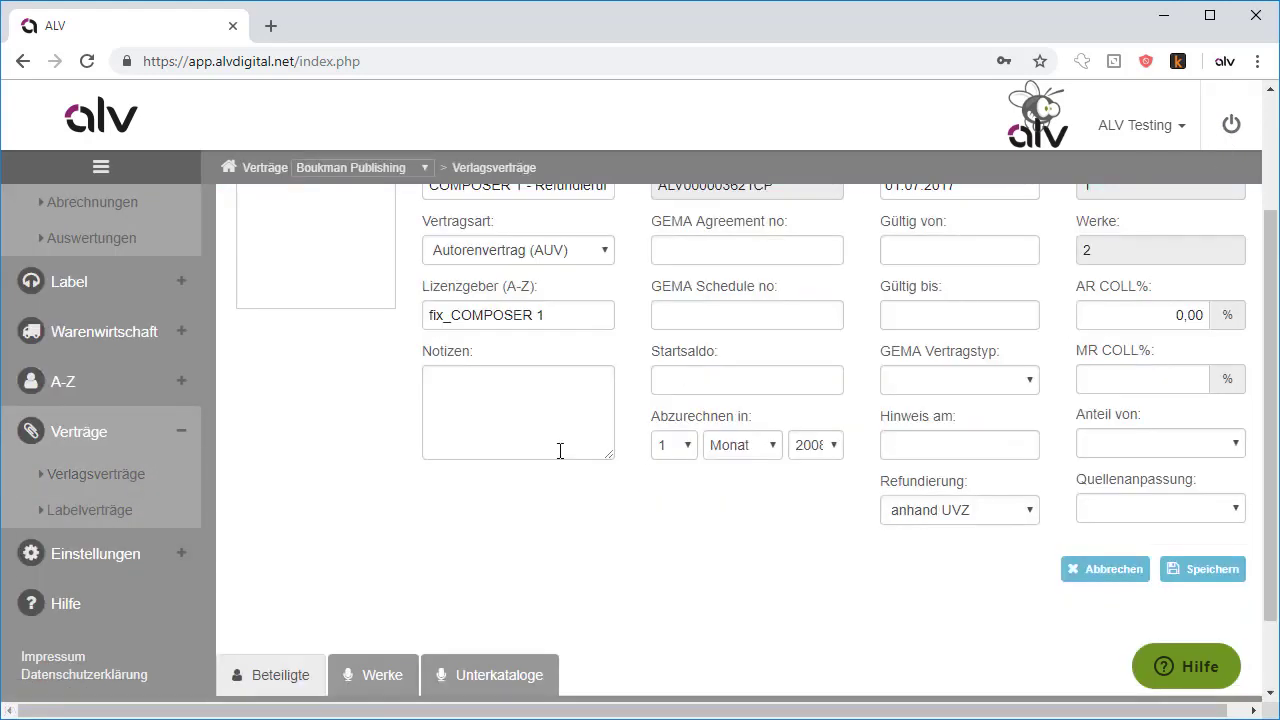
pyautogui.click(372, 674)
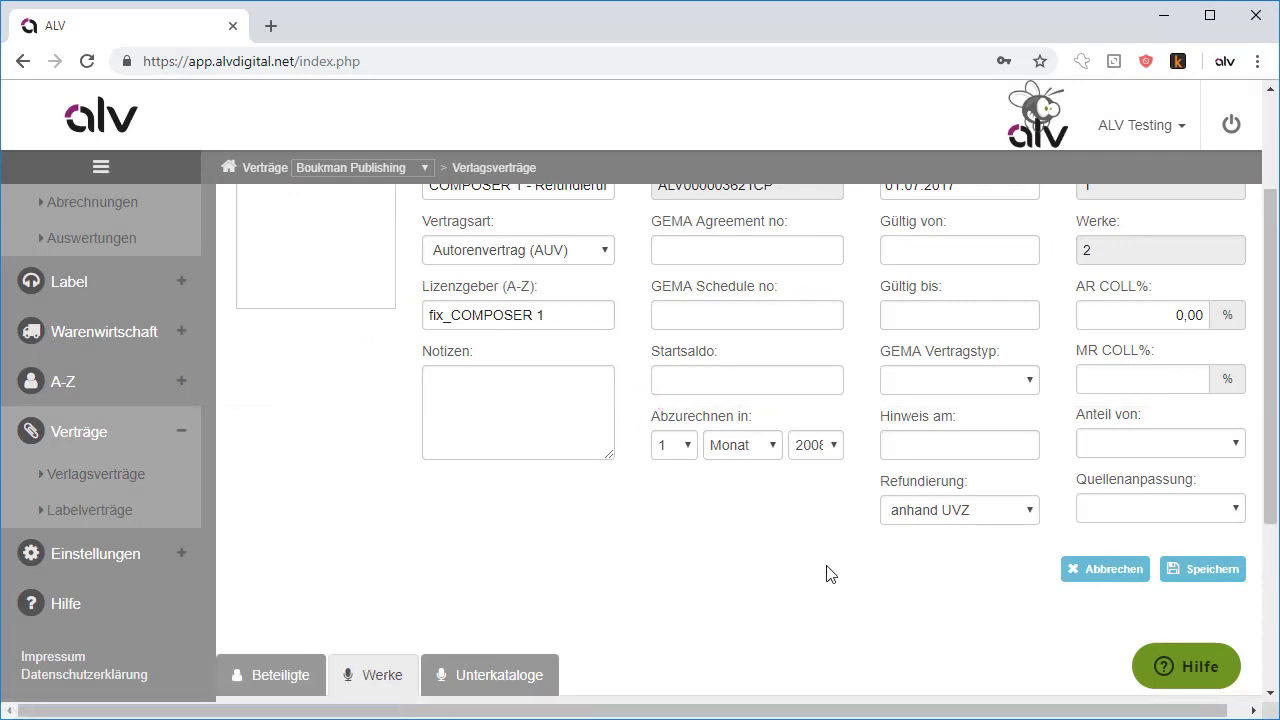
pyautogui.scroll(-3, 826, 573)
pyautogui.click(1078, 440)
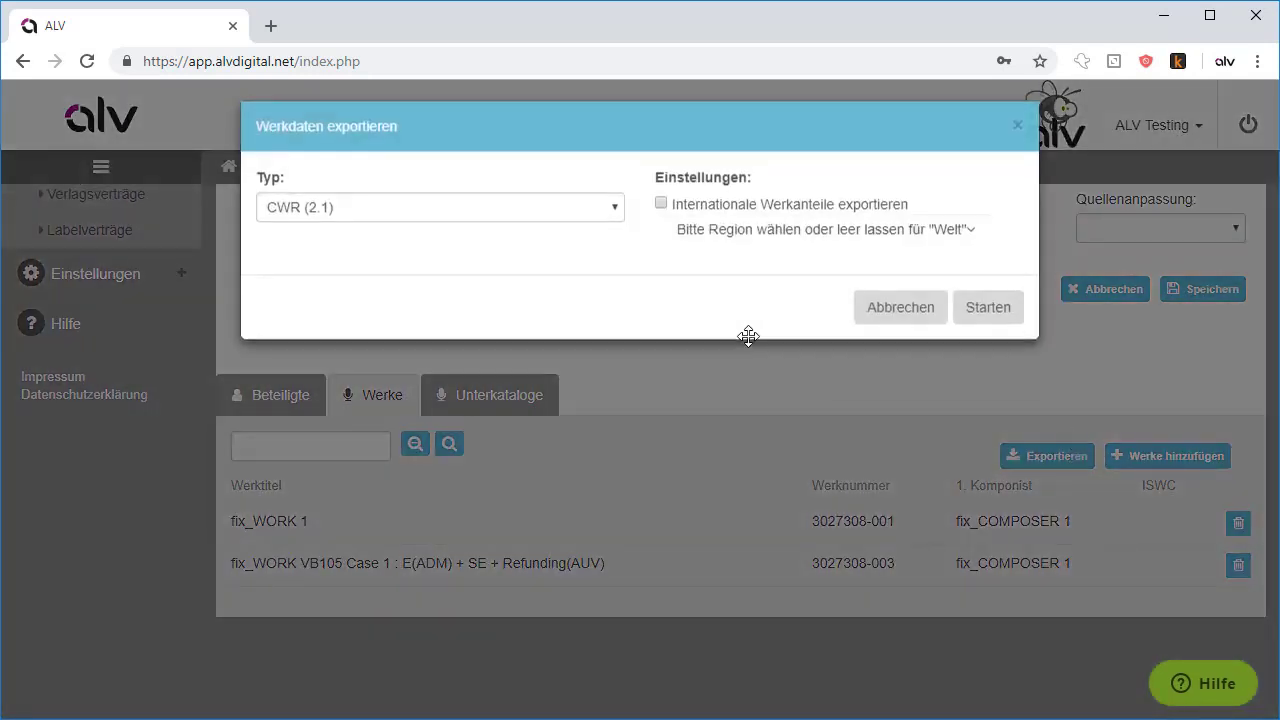
pyautogui.click(990, 310)
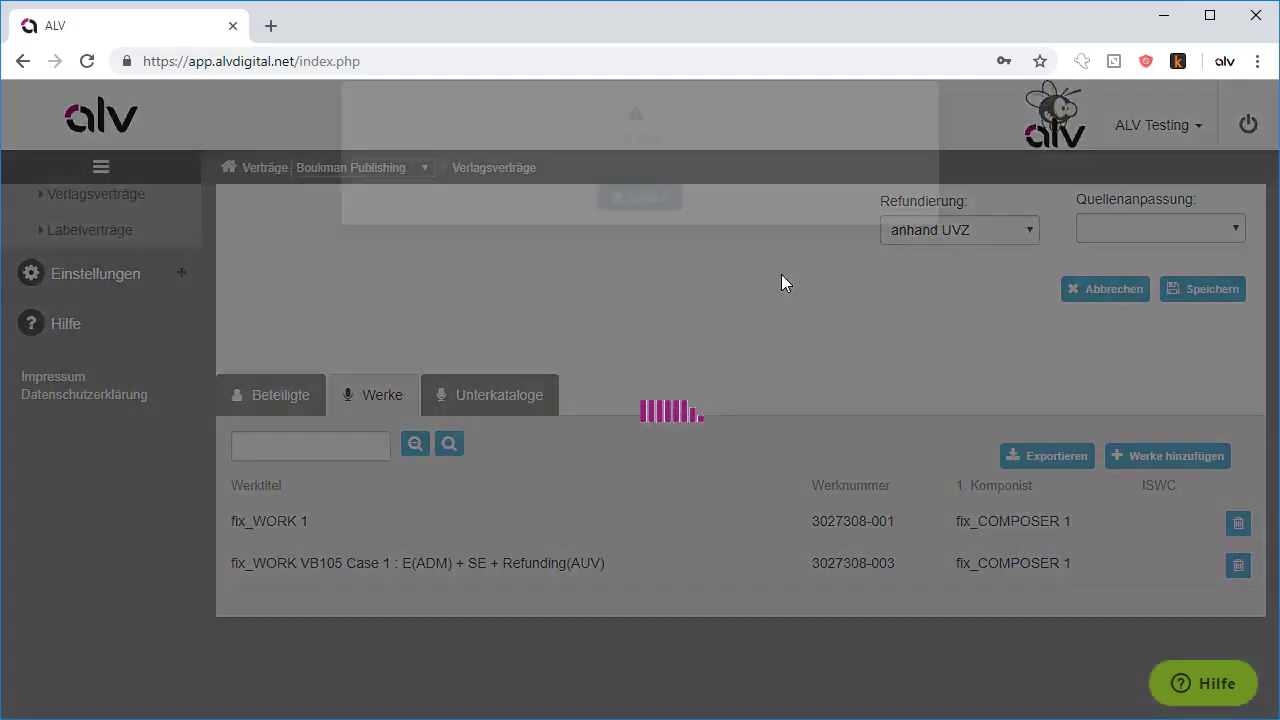
pyautogui.click(643, 168)
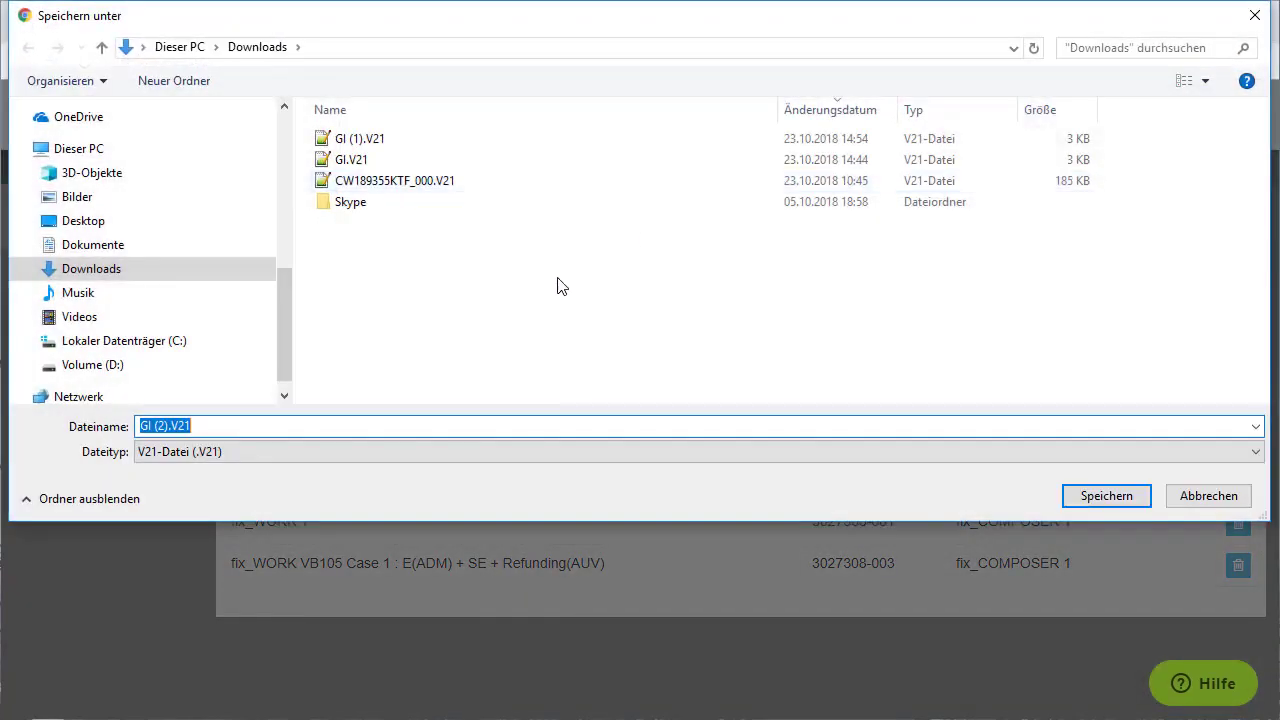
pyautogui.click(1130, 500)
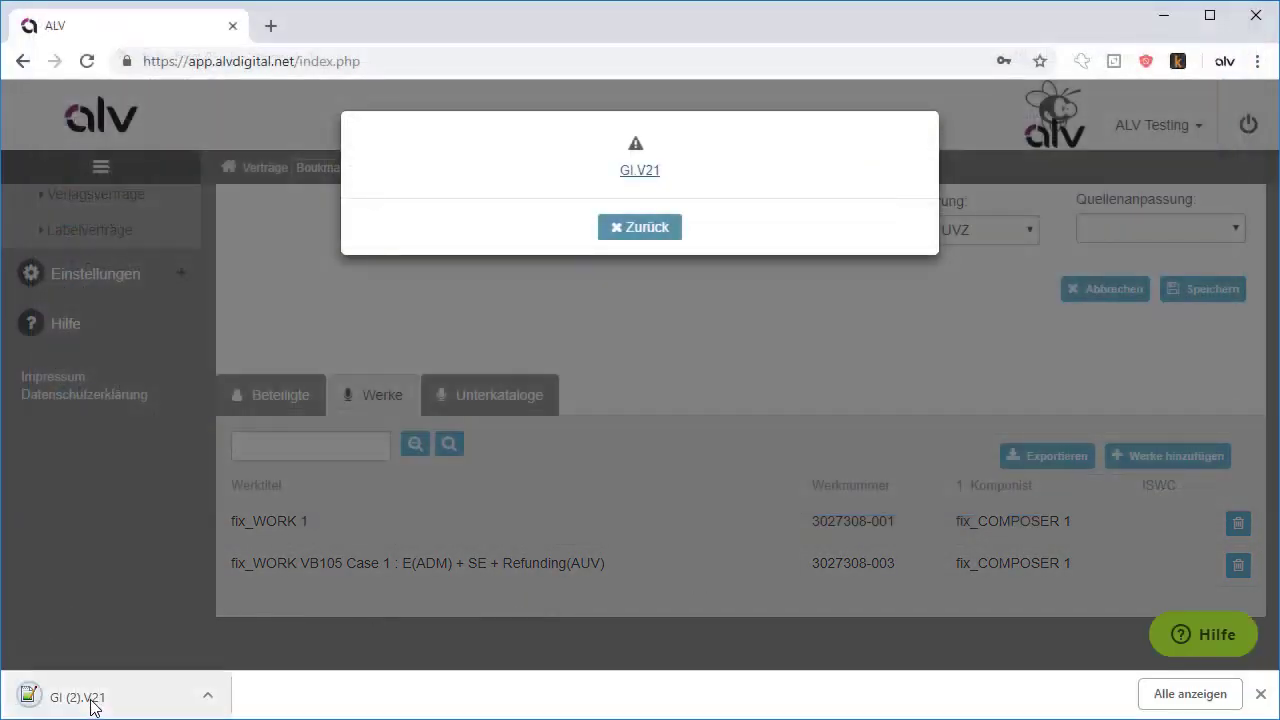
pyautogui.click(90, 700)
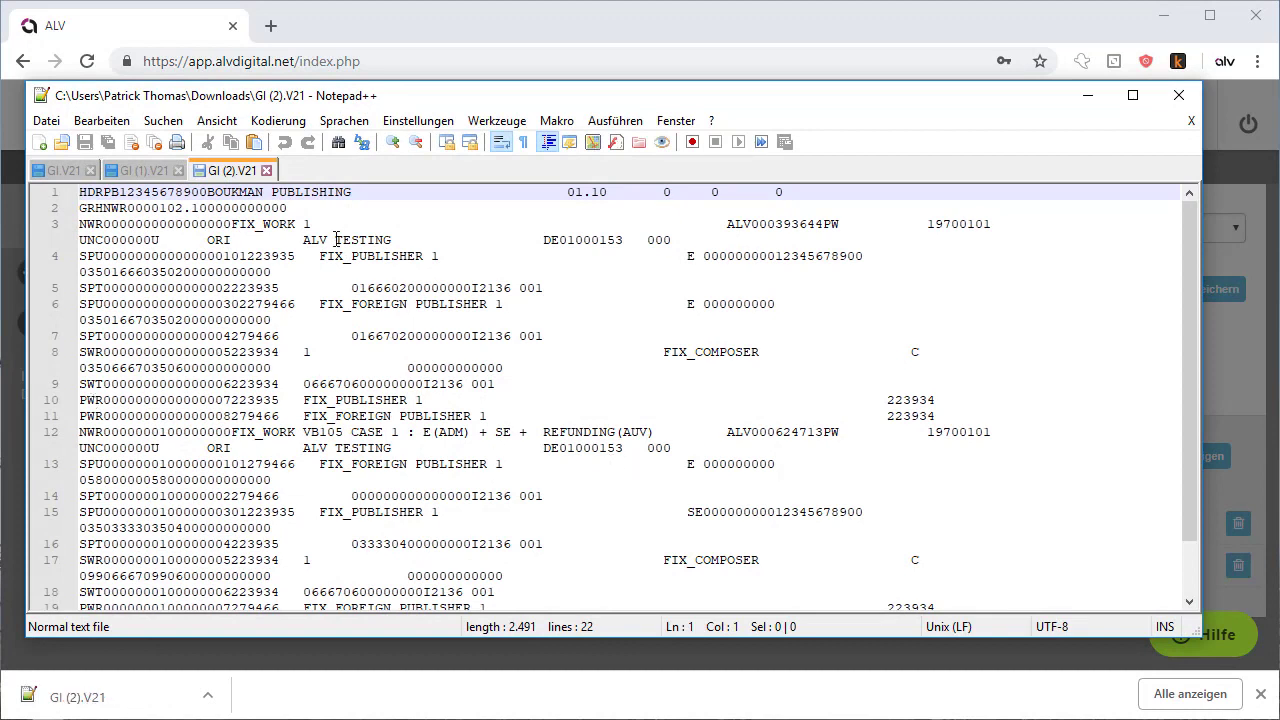
# - Check FIX_WORK 1 on line 3 and the FIX_PUBLISHER 1 and FIX_FOREIGN PUBLISHER 1 records on lines 10–11
pyautogui.moveTo(231, 224); pyautogui.dragTo(314, 223)
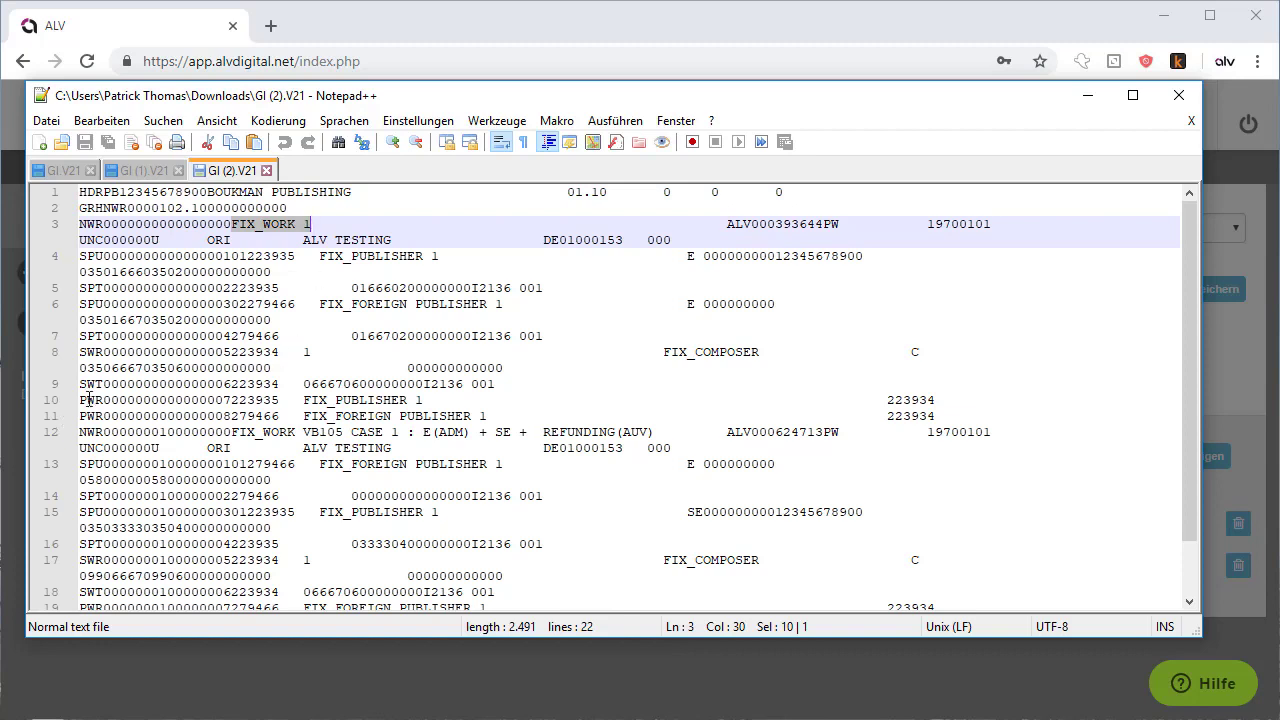
pyautogui.moveTo(81, 400); pyautogui.dragTo(431, 401)
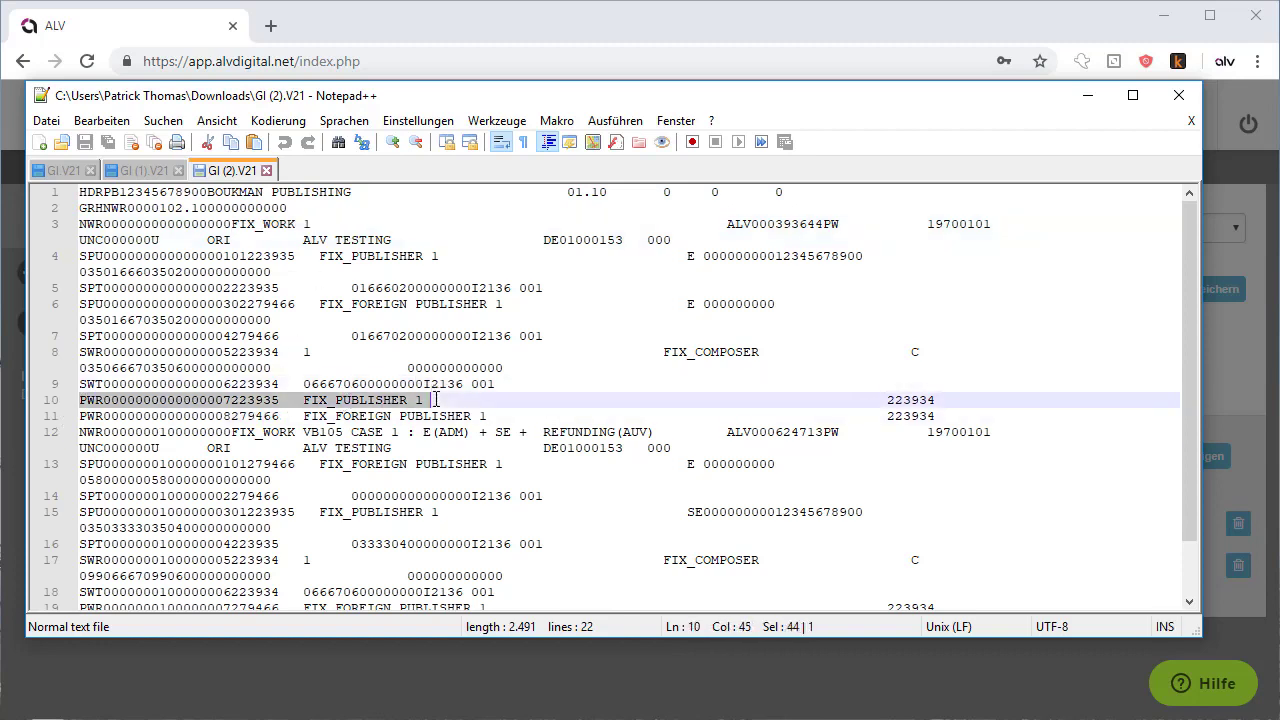
pyautogui.moveTo(82, 416); pyautogui.dragTo(505, 412)
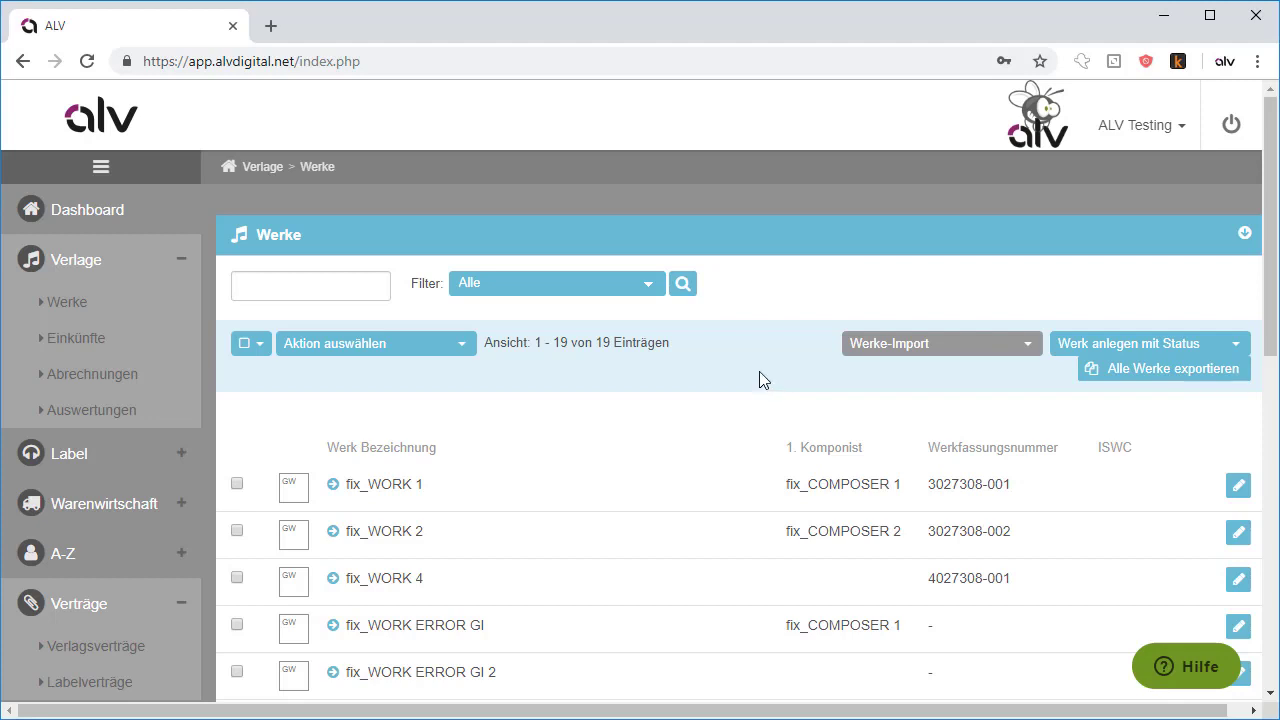
# - Filter the Werke list to Neu anzumeldende OVW and run the search
pyautogui.click(645, 285)
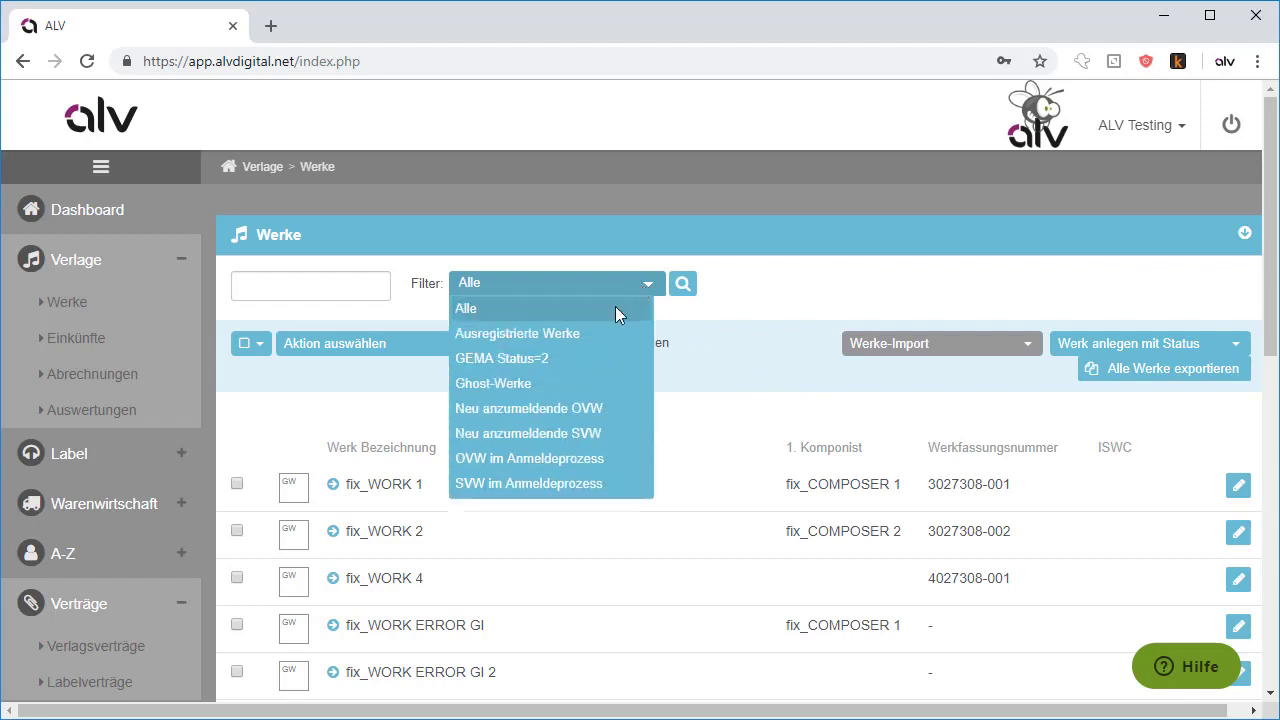
pyautogui.click(596, 408)
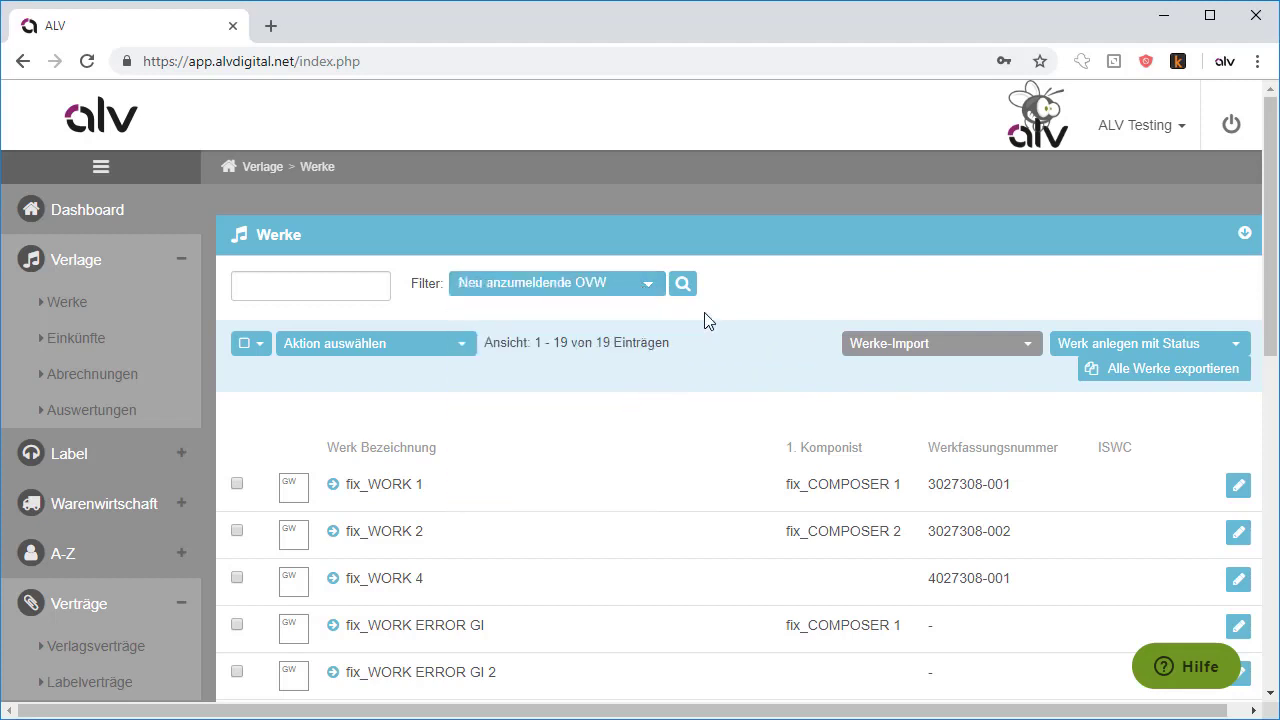
pyautogui.click(682, 284)
# - Look through the bulk actions and Werke-Import formats, then open the Helpdesk in a new tab
pyautogui.click(412, 350)
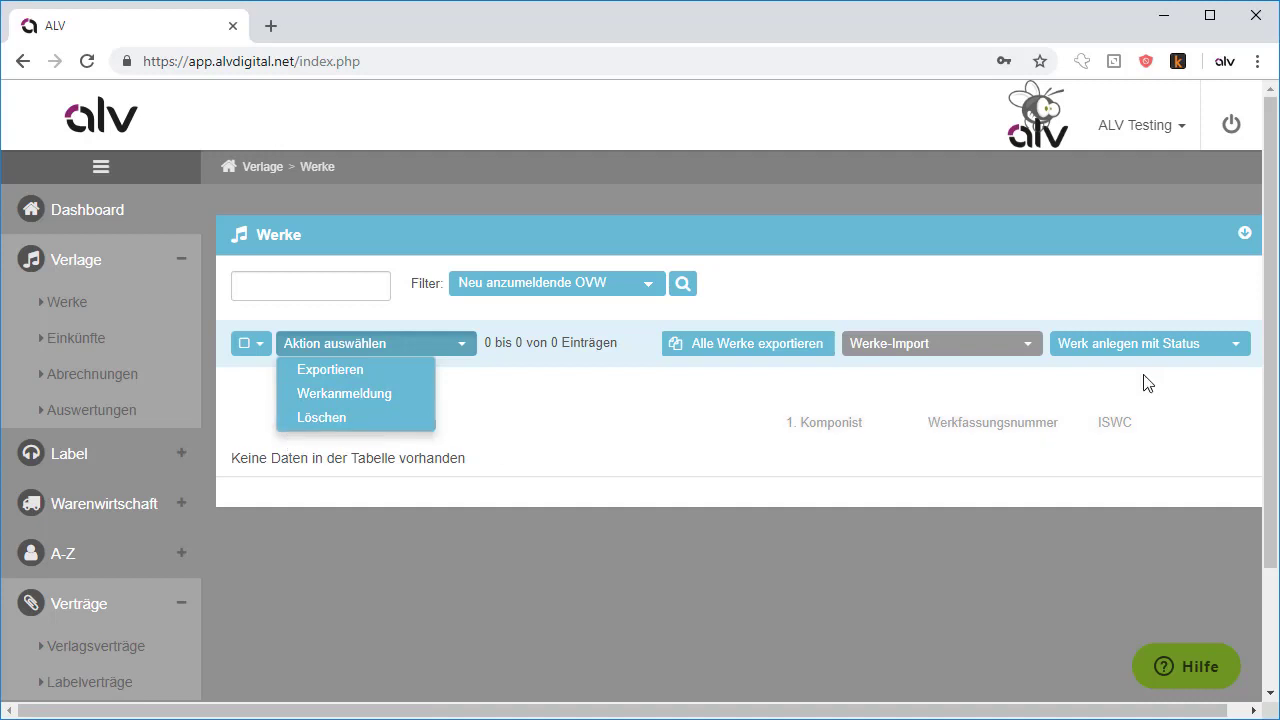
pyautogui.click(1034, 346)
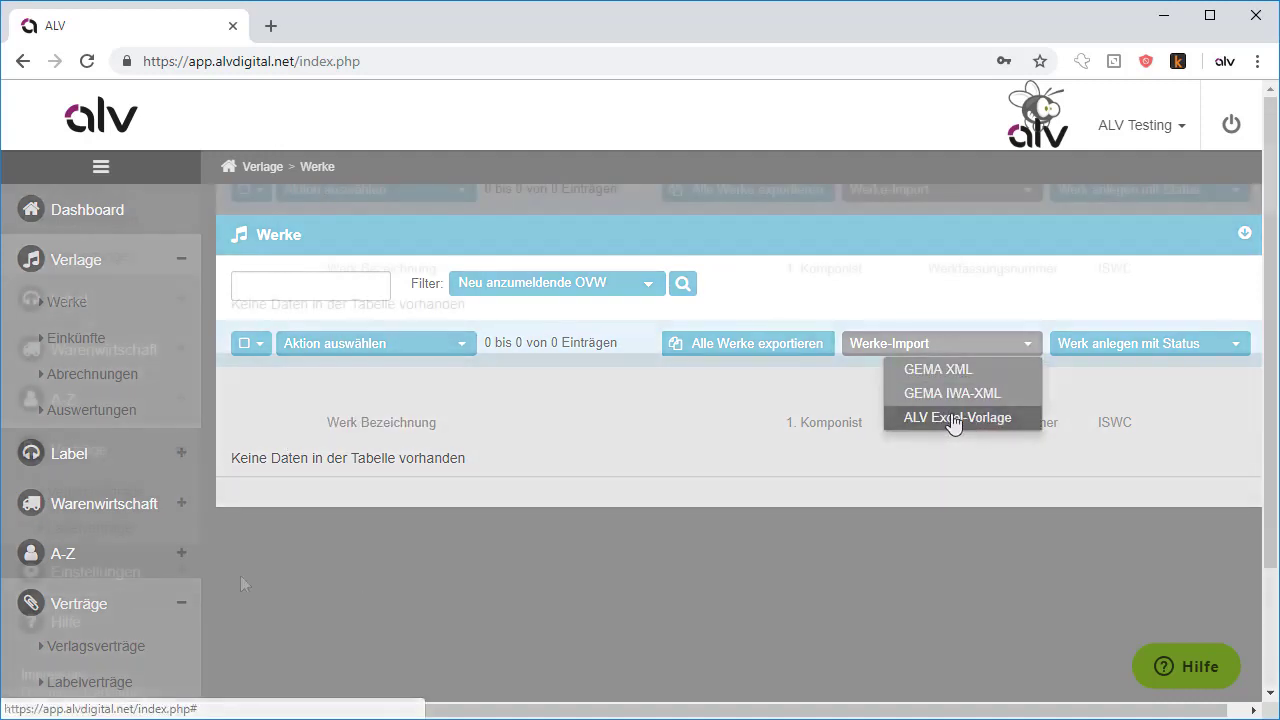
pyautogui.scroll(-3, 70, 630)
pyautogui.click(72, 628)
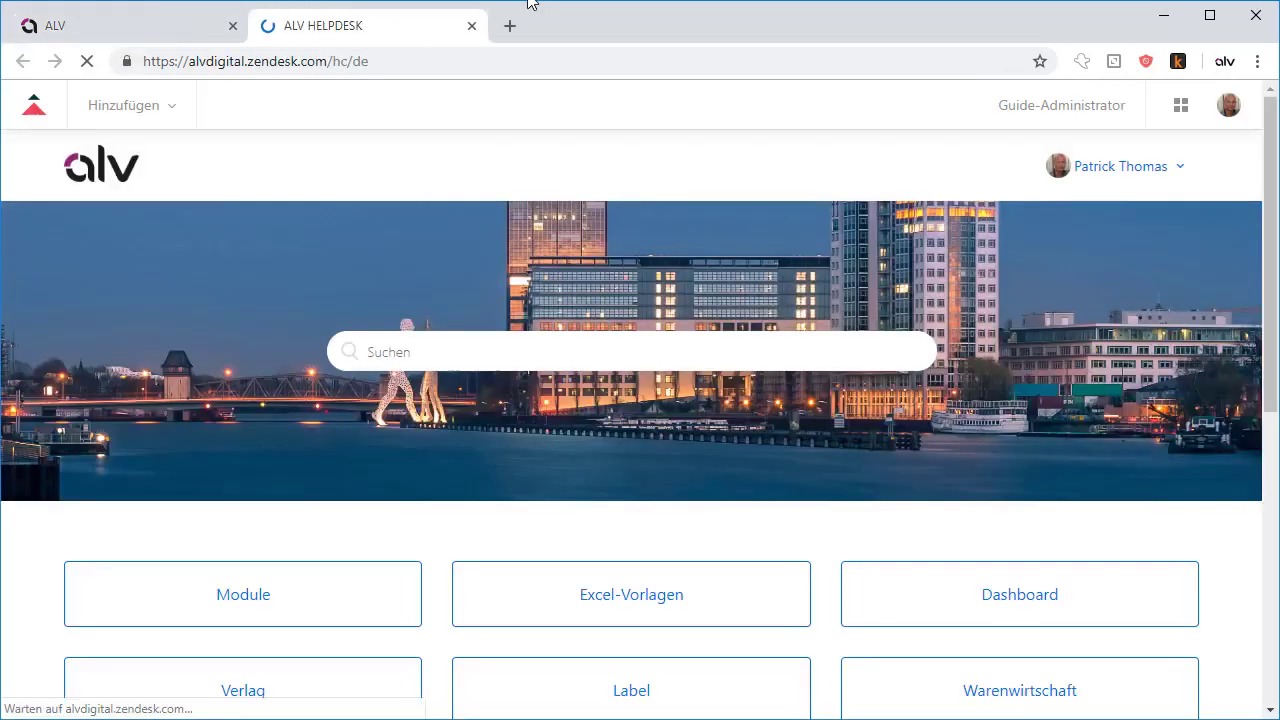
# - Browse the Excel-Vorlagen help category to the Werke importieren template, noting its 22.10.2018 update date
pyautogui.click(667, 604)
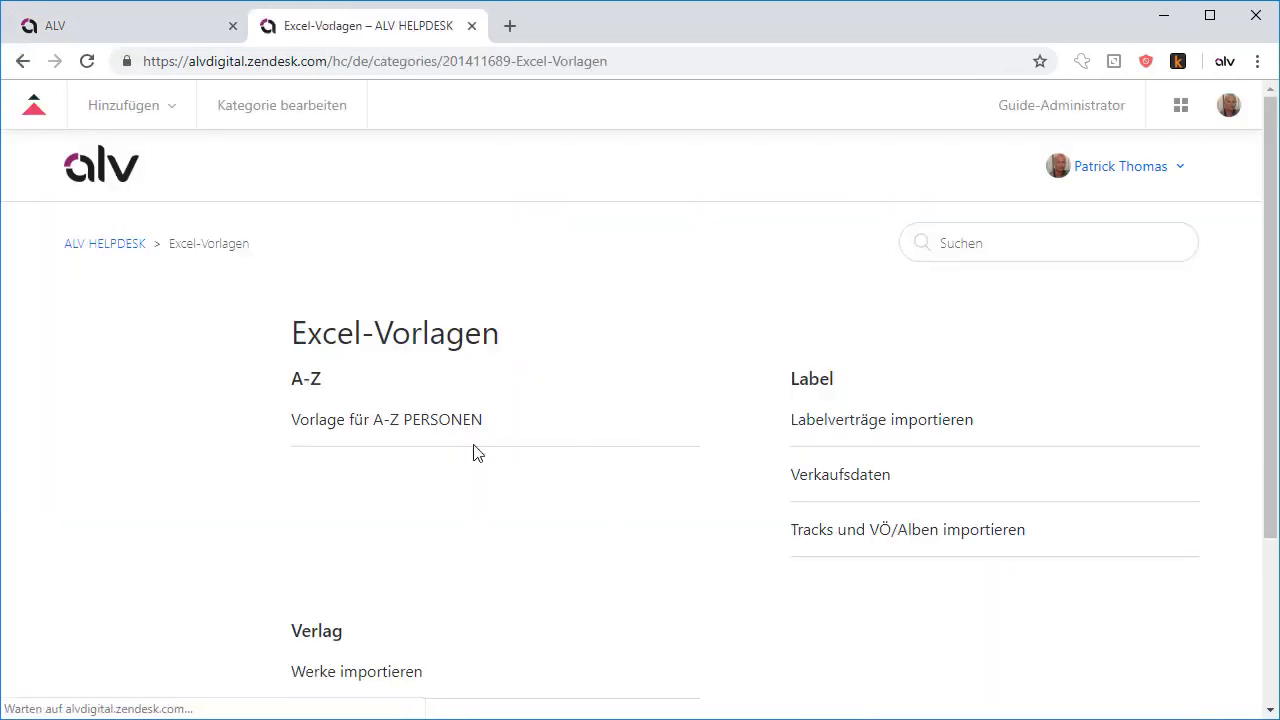
pyautogui.scroll(-1, 400, 574)
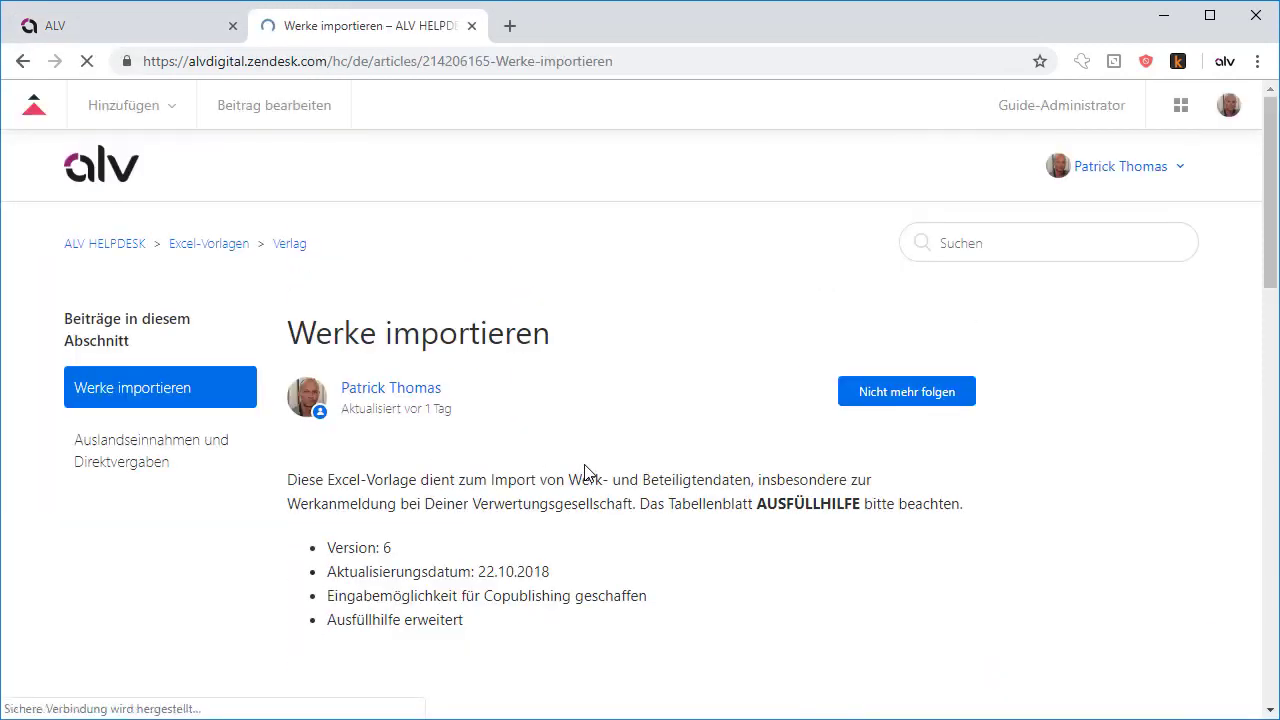
pyautogui.moveTo(474, 471); pyautogui.dragTo(557, 481)
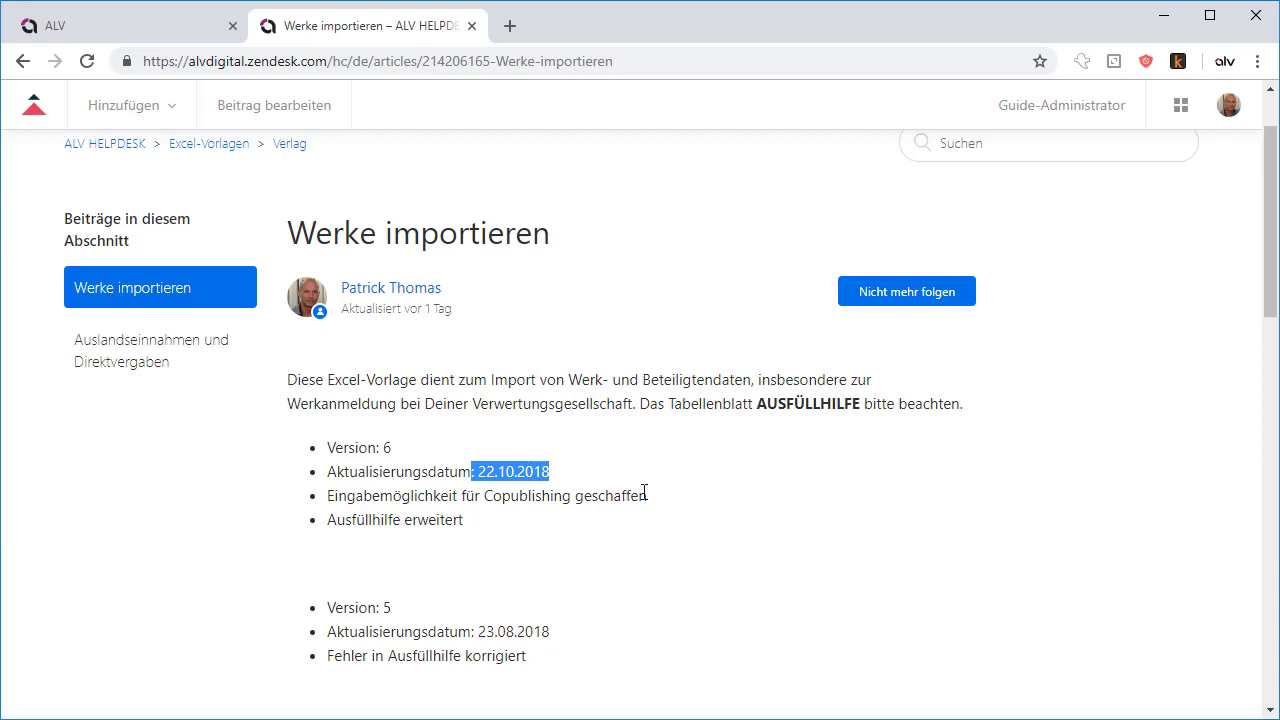
pyautogui.scroll(-8, 580, 526)
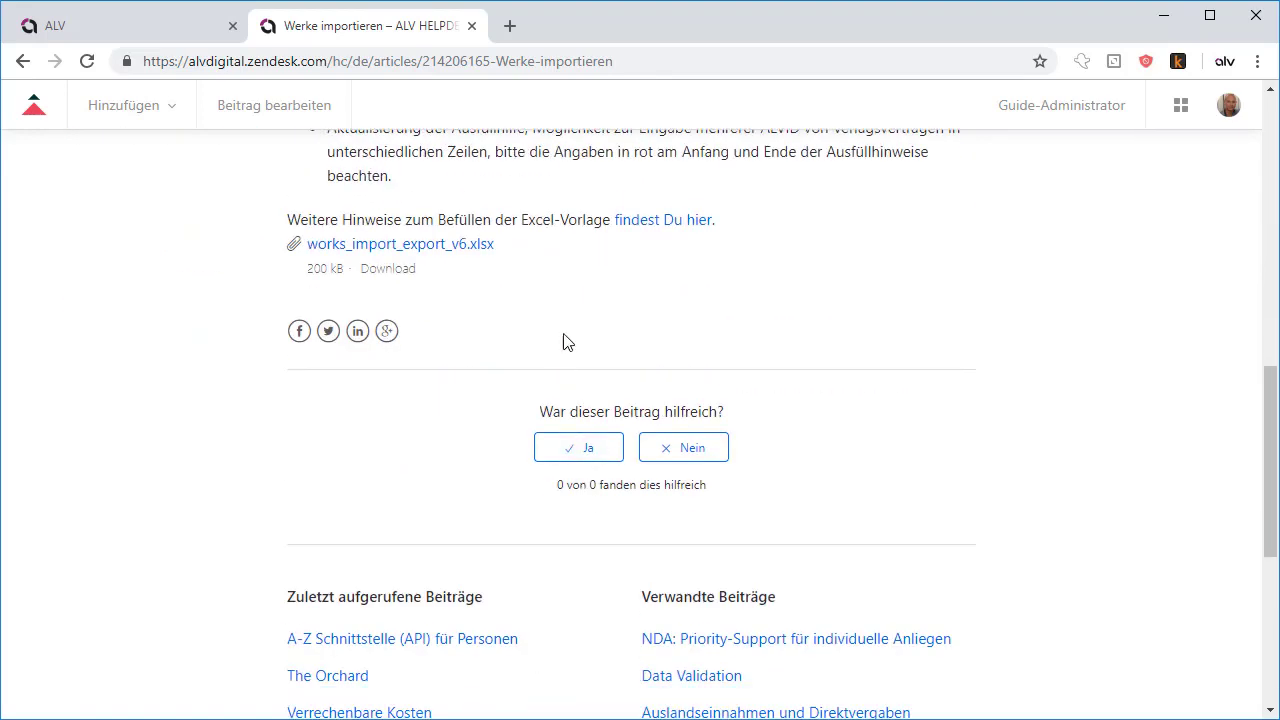
# - Download works_import_export_v6.xlsx to Downloads and open it in Excel
pyautogui.click(471, 245)
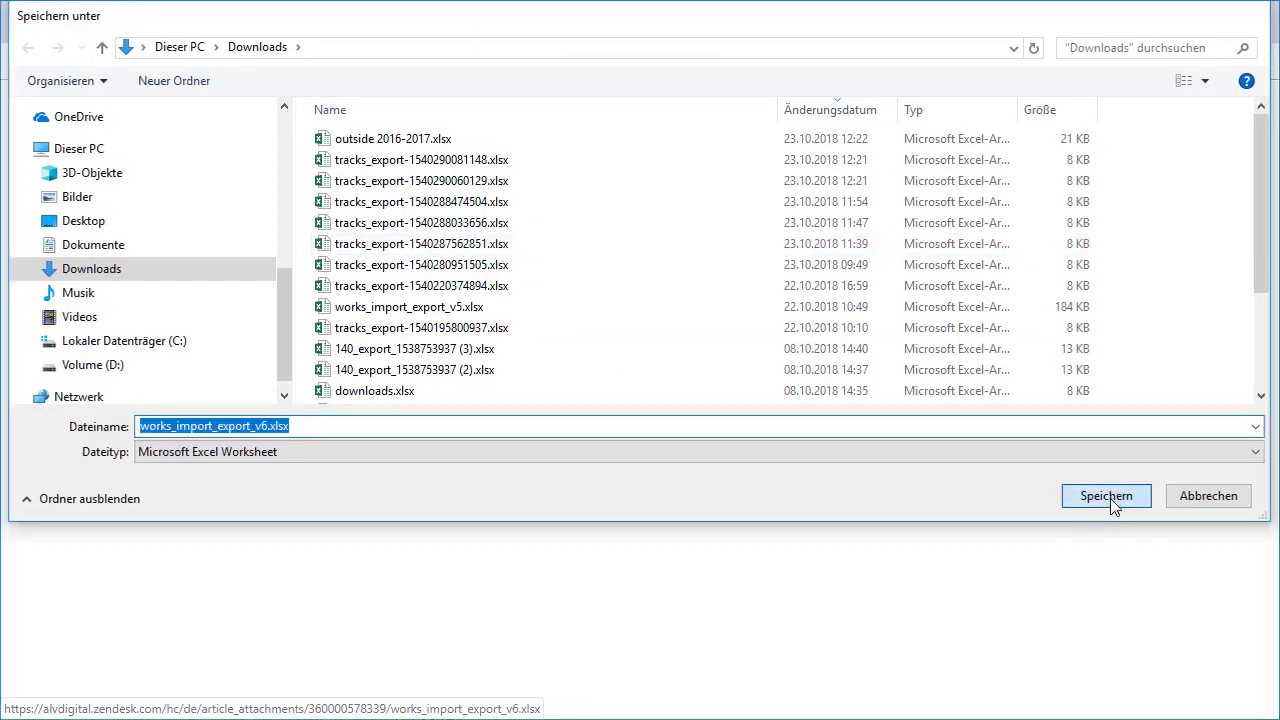
pyautogui.click(1106, 496)
pyautogui.click(140, 694)
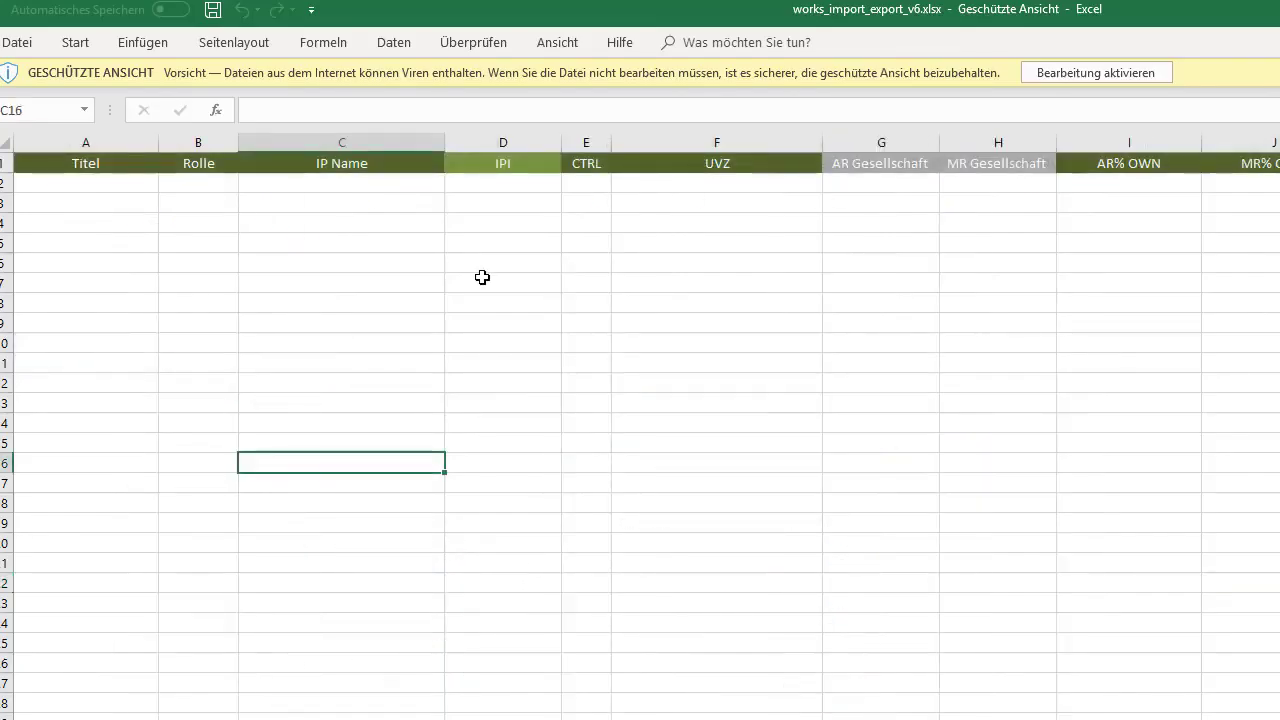
# - Inspect the template's columns and select column F, the UVZ field
pyautogui.click(350, 222)
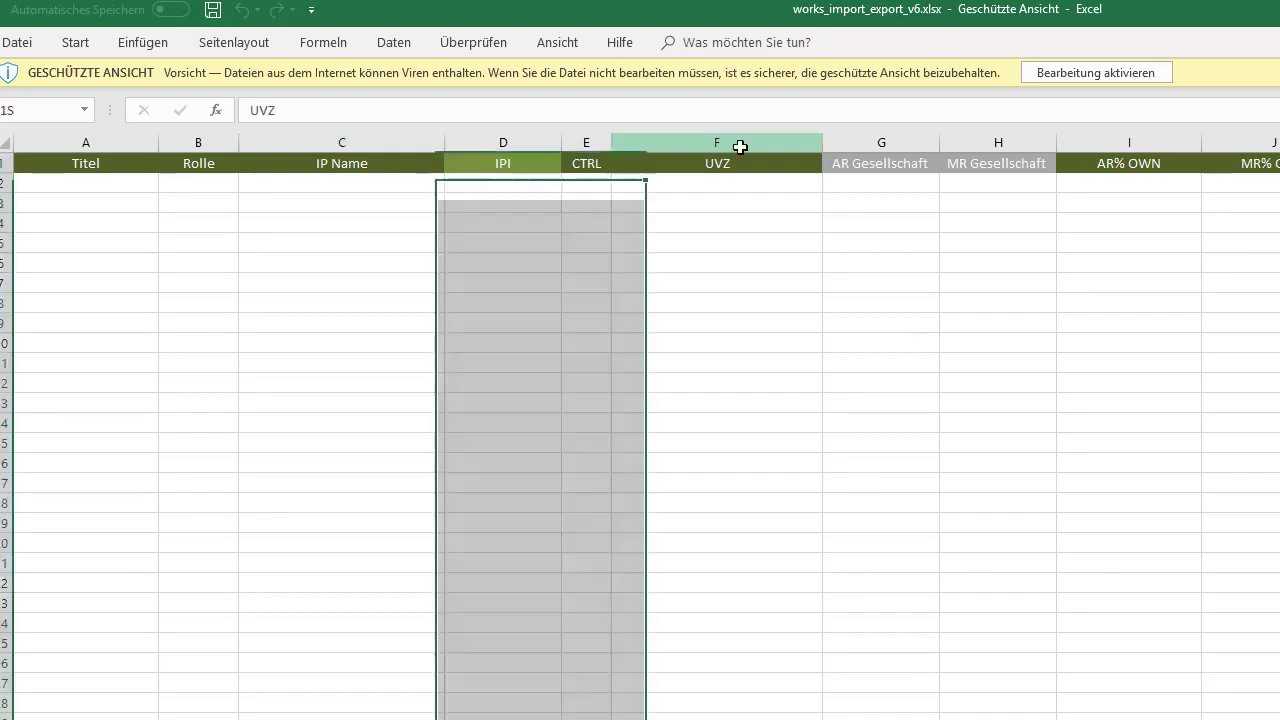
pyautogui.click(732, 143)
pyautogui.click(717, 222)
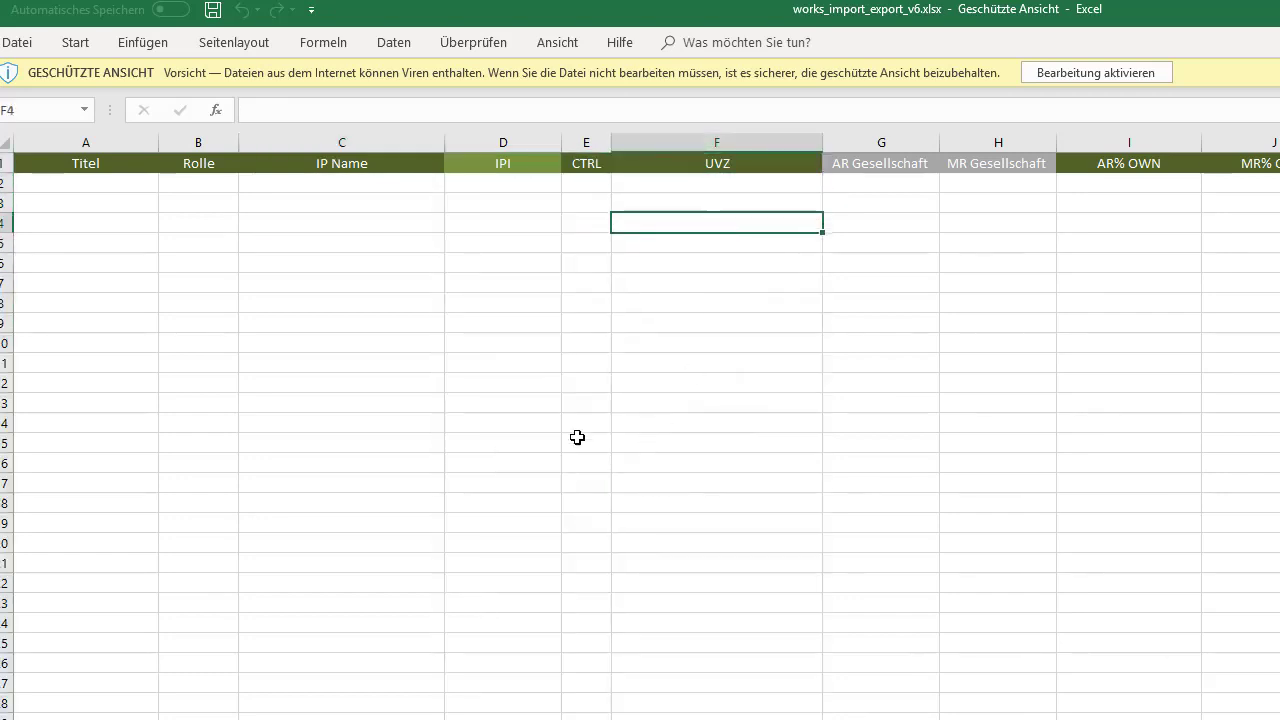
# - Switch to the field-description sheet and read the UVZ explanation and its BOUKMAN PUBLISHING example
pyautogui.hotkey('ctrl', 'pagedown')
pyautogui.click(757, 576)
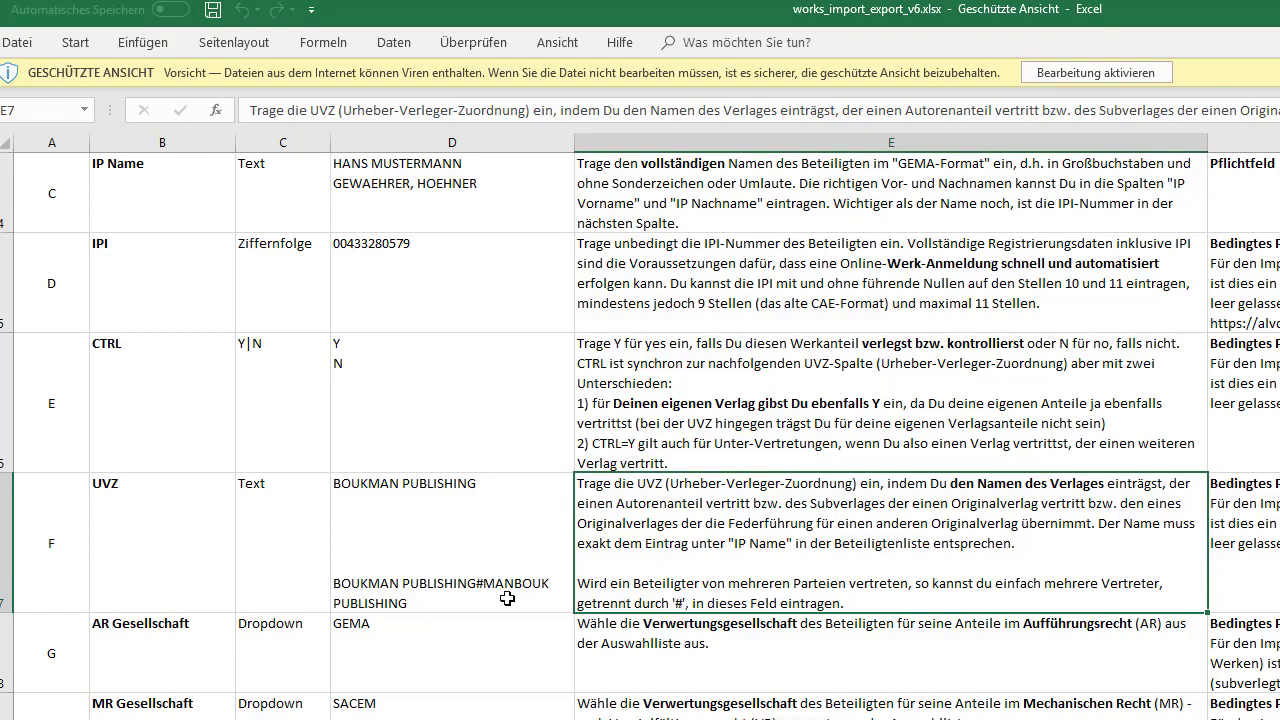
pyautogui.click(475, 590)
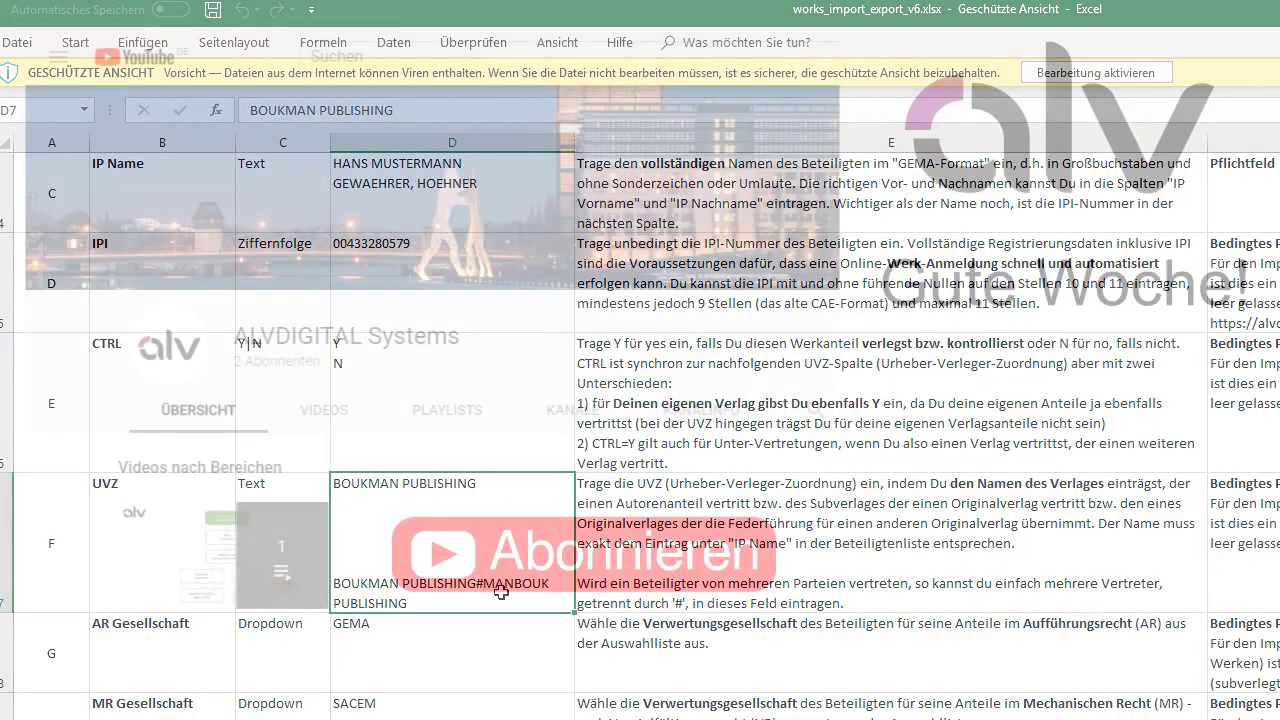